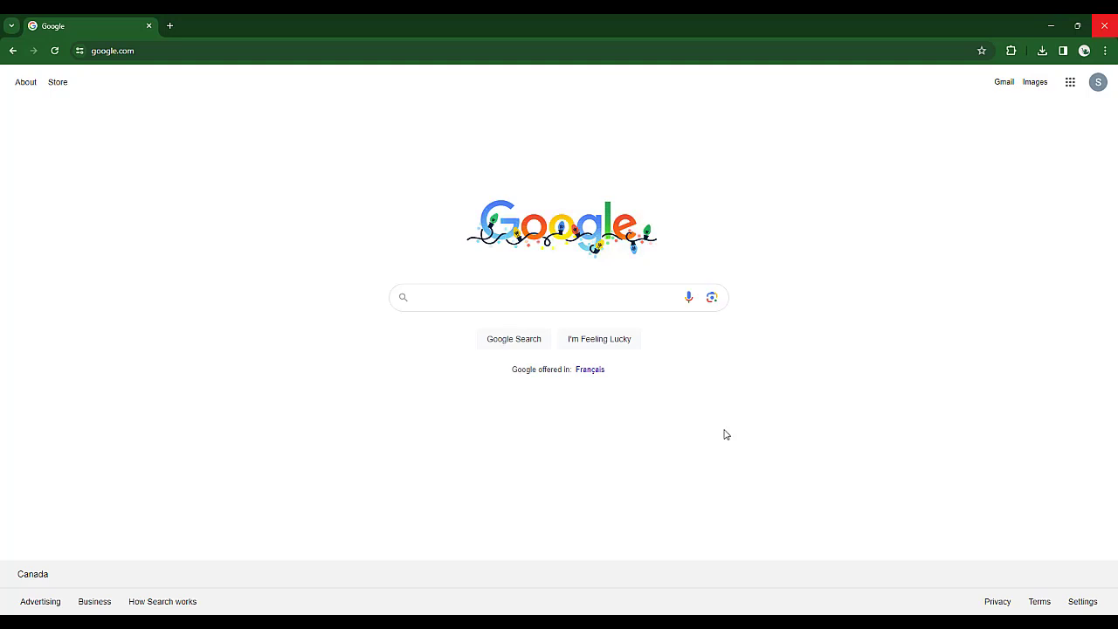
Search Google for "Google teachable machine"
left_click(535, 299)
type("Google teachav")
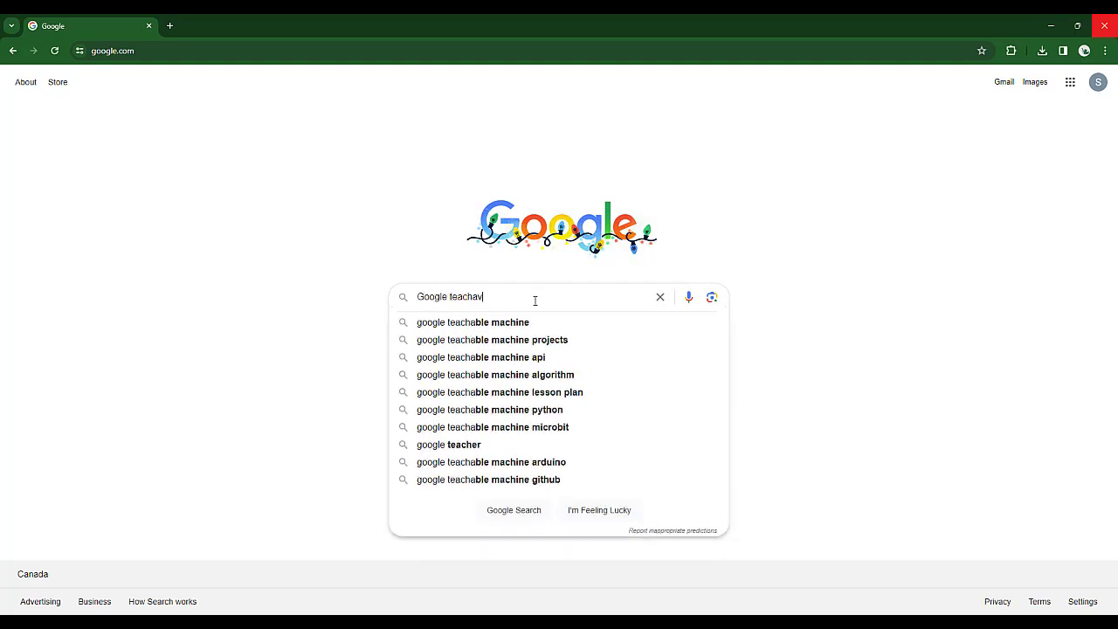
key("BackSpace")
type("ble machine")
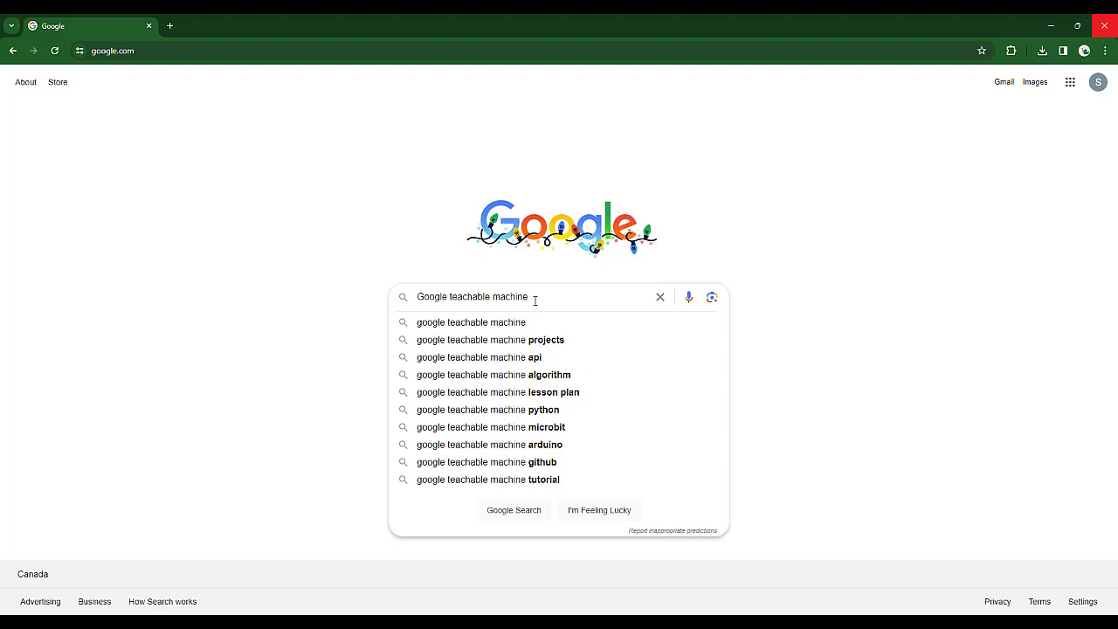
key("Return")
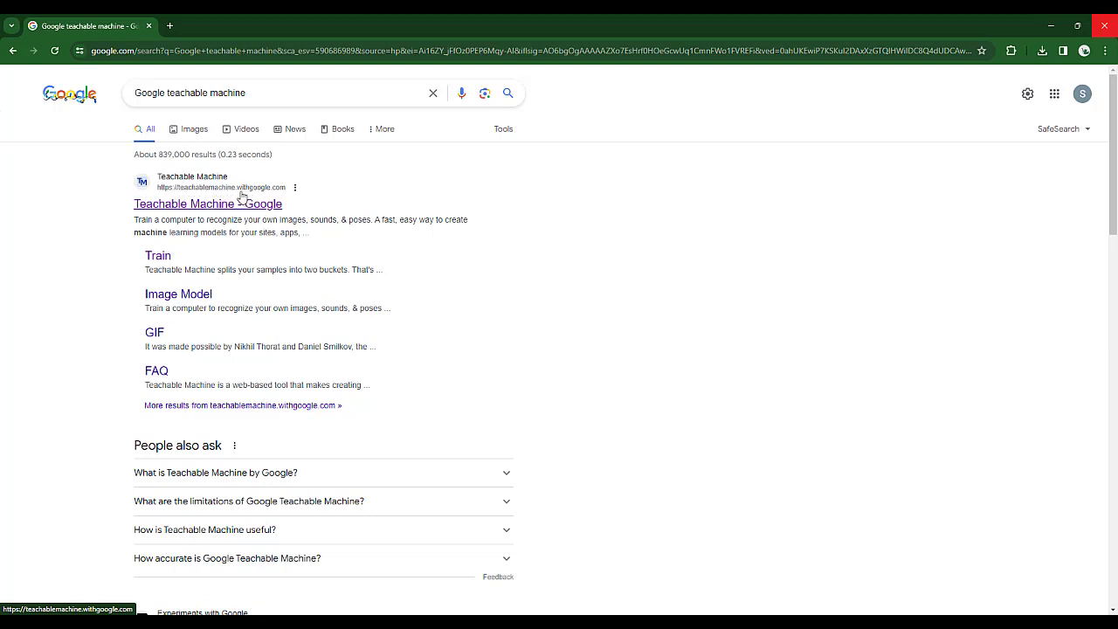
Open the Teachable Machine site from the search results and start a new Audio Project
left_click(202, 211)
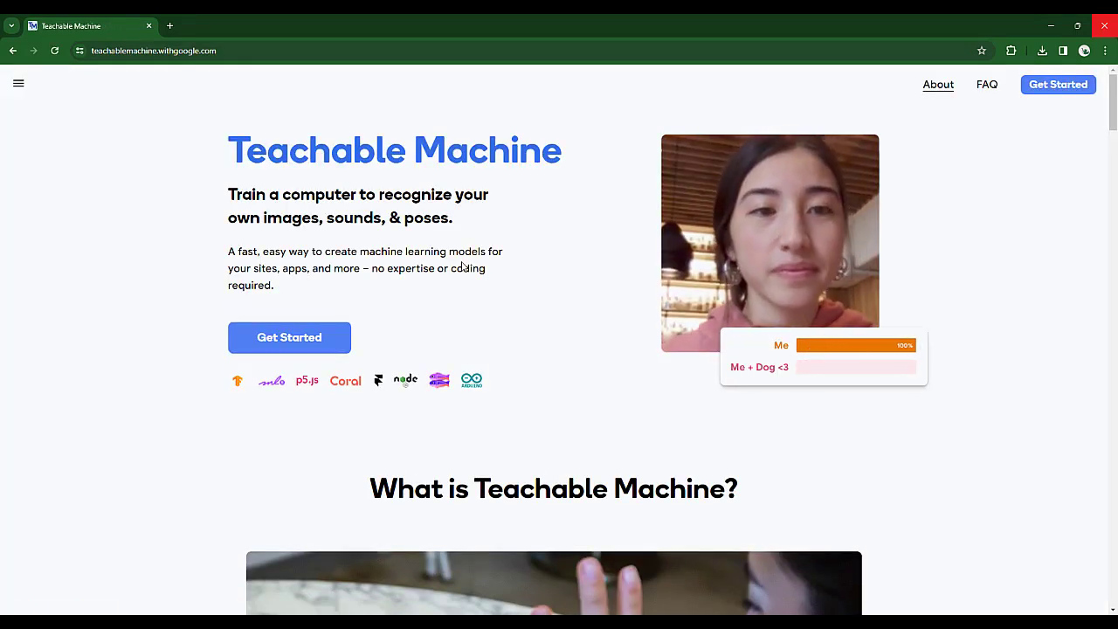
left_click(327, 338)
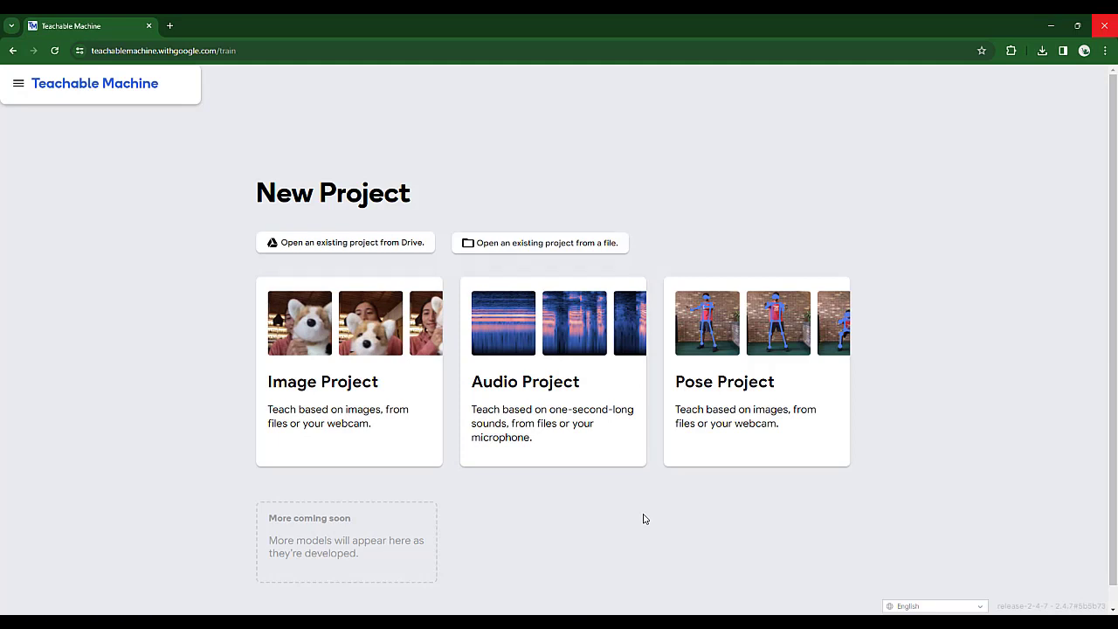
left_click(555, 325)
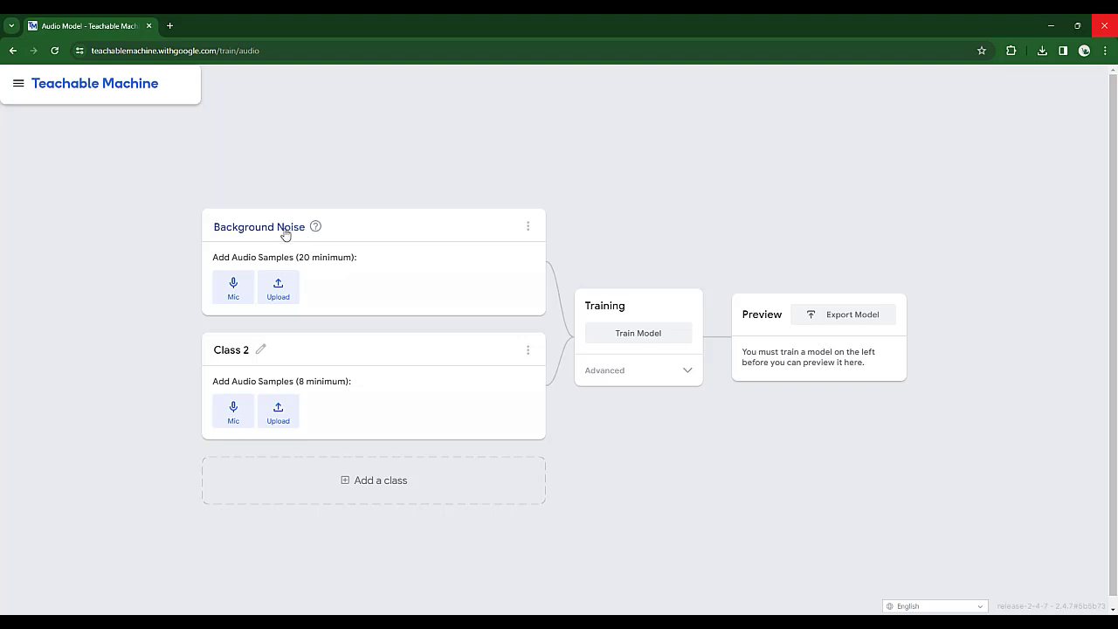
Record 20 seconds of Background Noise with the Microphone (Elgato Wave:1) and extract the audio samples
left_click(233, 288)
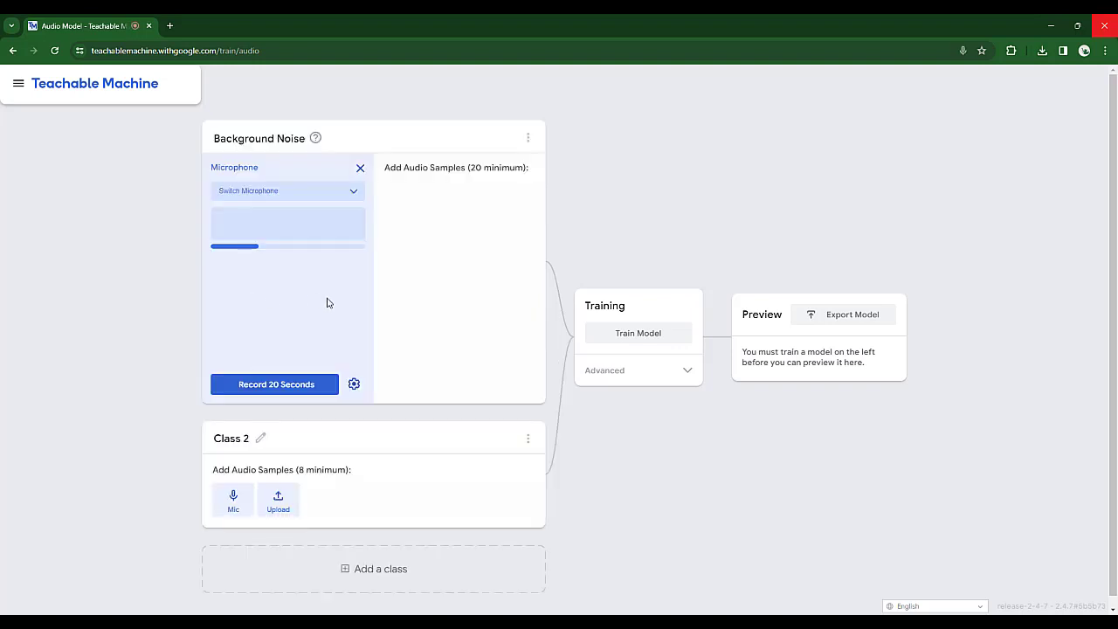
left_click(351, 194)
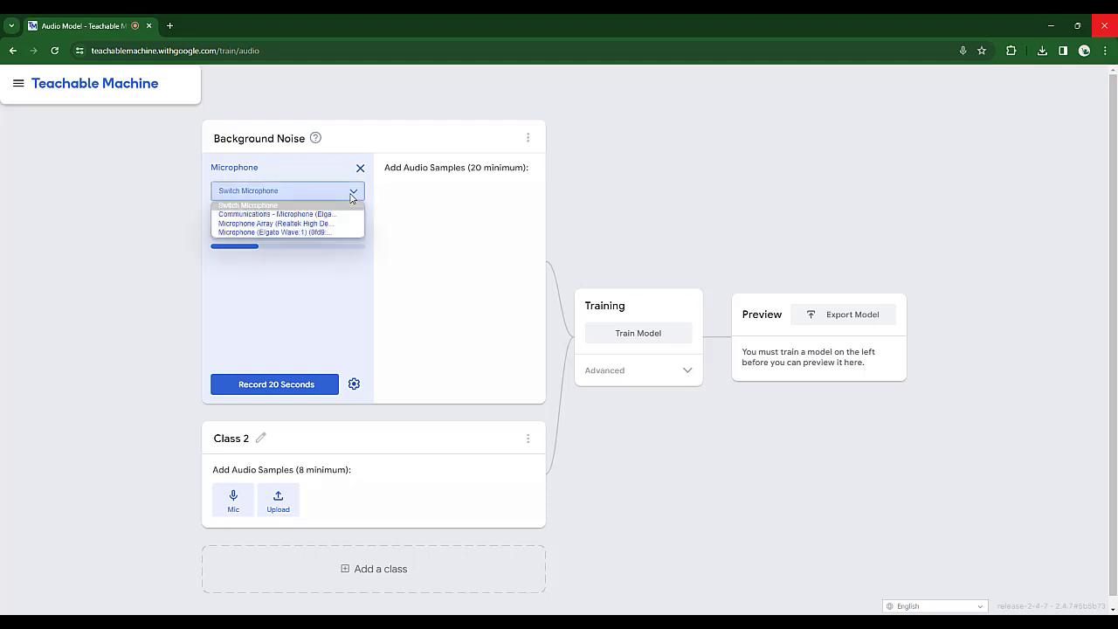
left_click(327, 232)
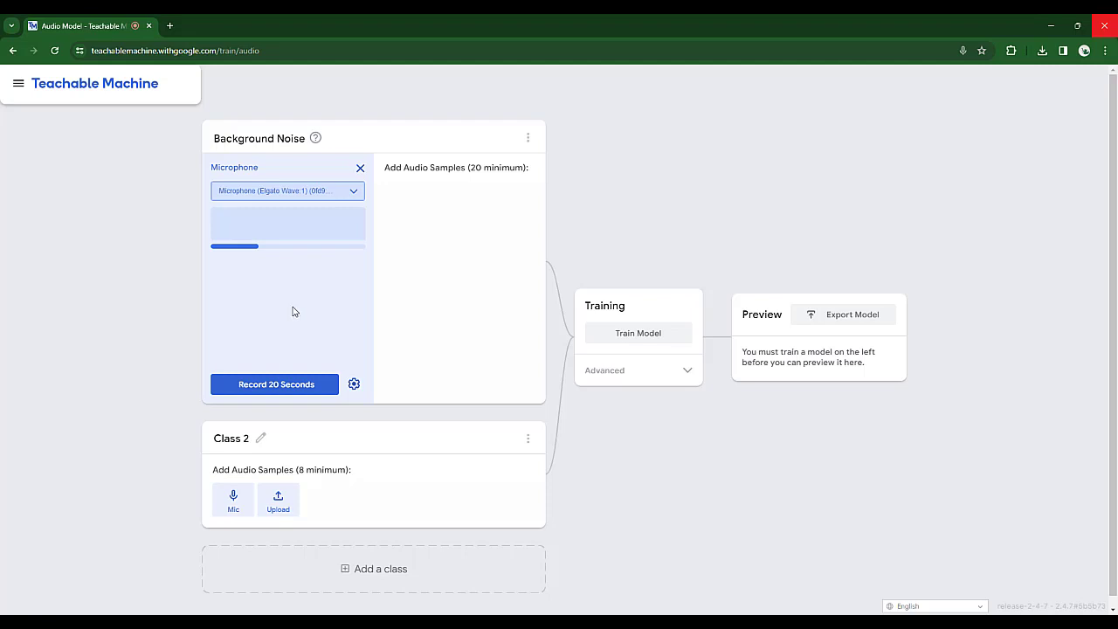
left_click(280, 386)
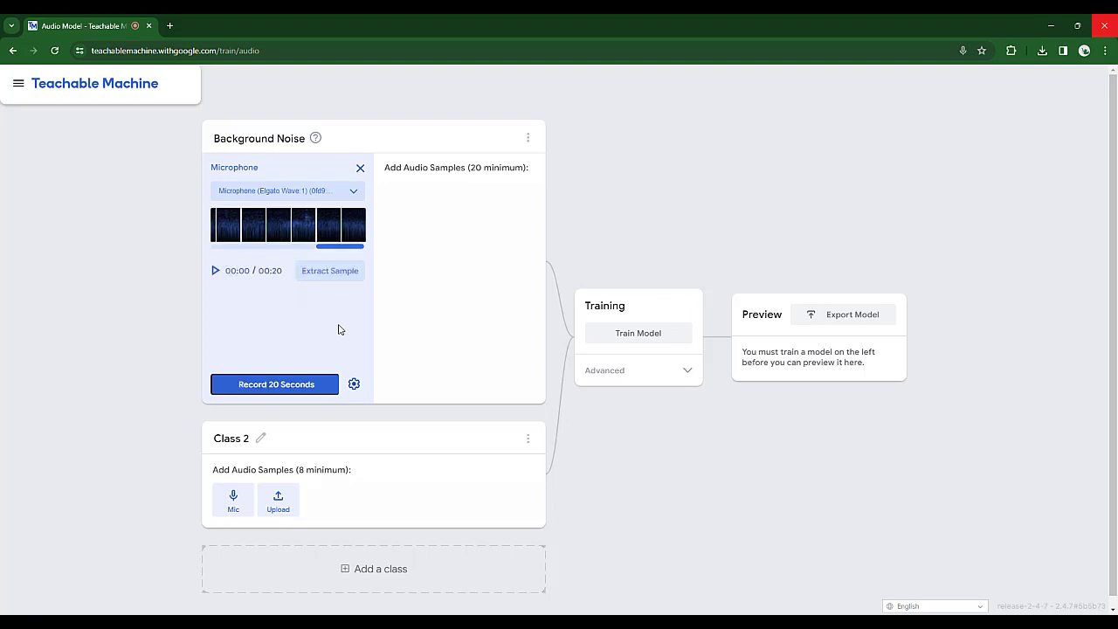
left_click(326, 274)
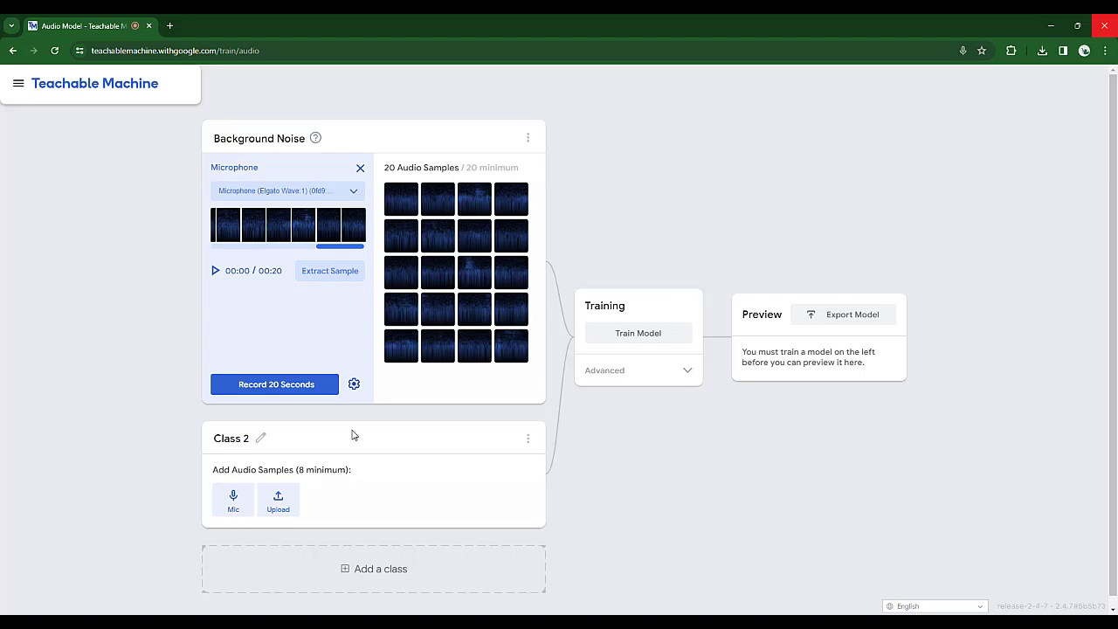
Rename Class 2 as Happy
left_click(261, 442)
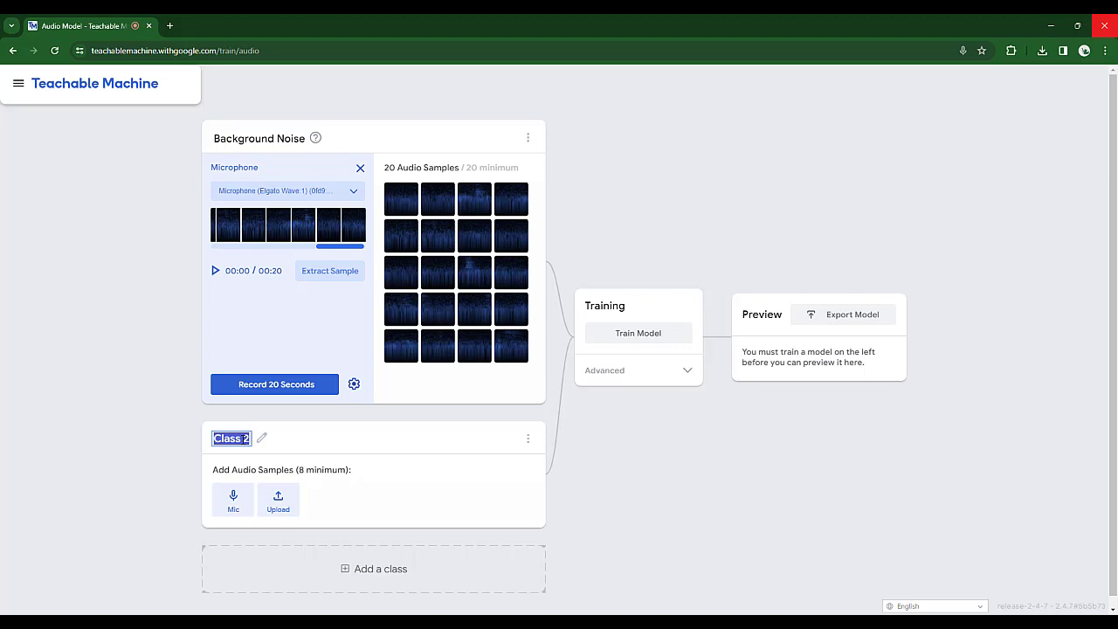
type("Ham")
key("BackSpace")
type("ppy")
left_click(308, 440)
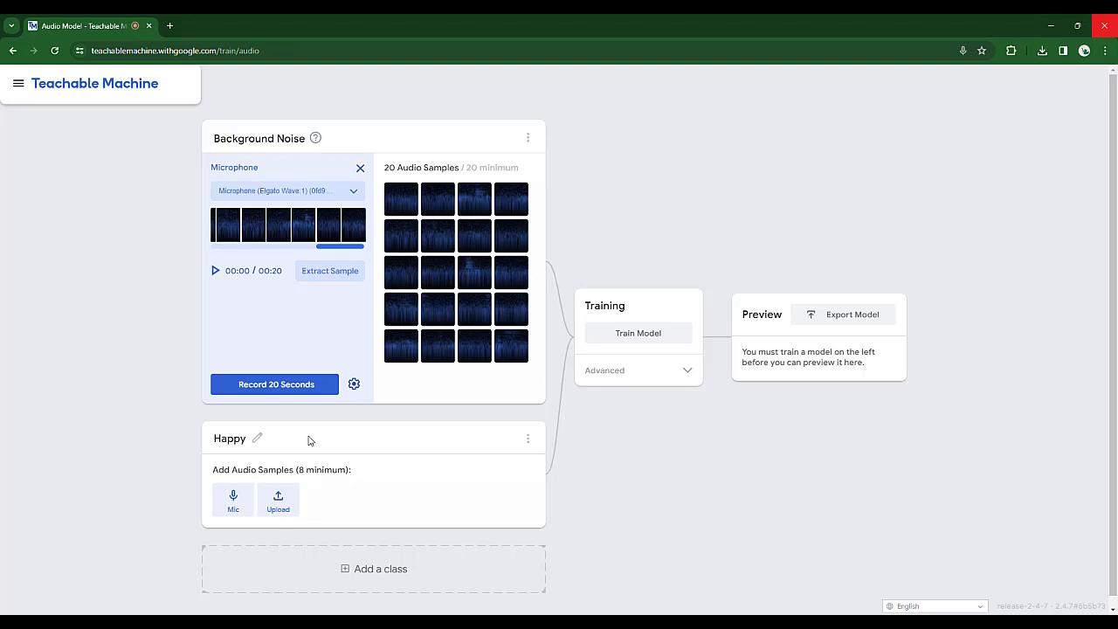
Record a 2-second clip for the Happy class with the Microphone (Elgato Wave:1) and extract its samples
left_click(234, 506)
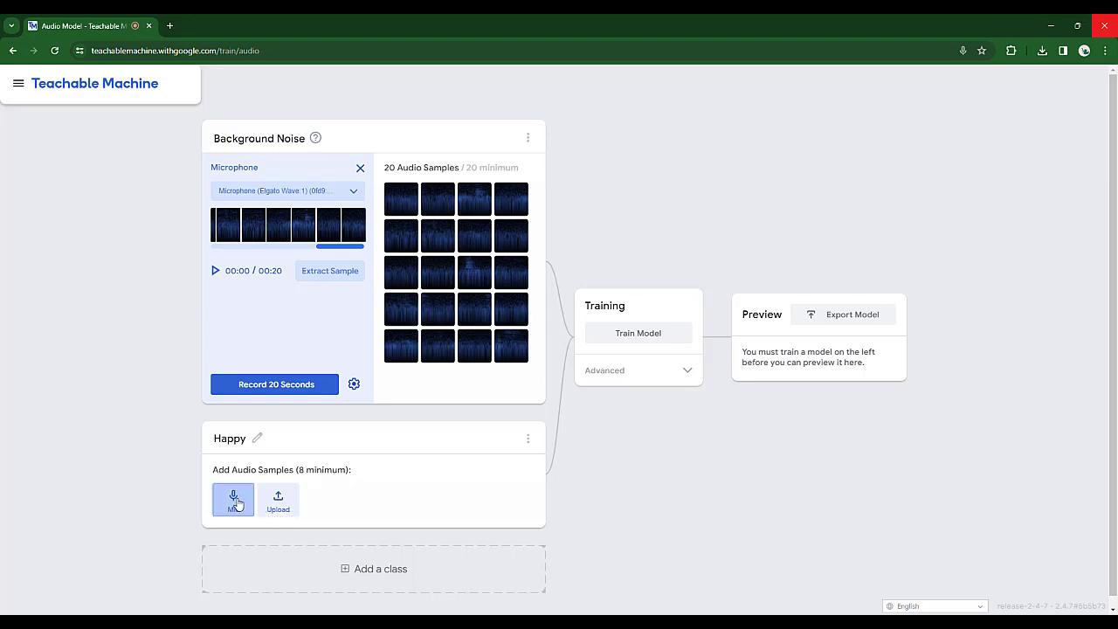
left_click(260, 316)
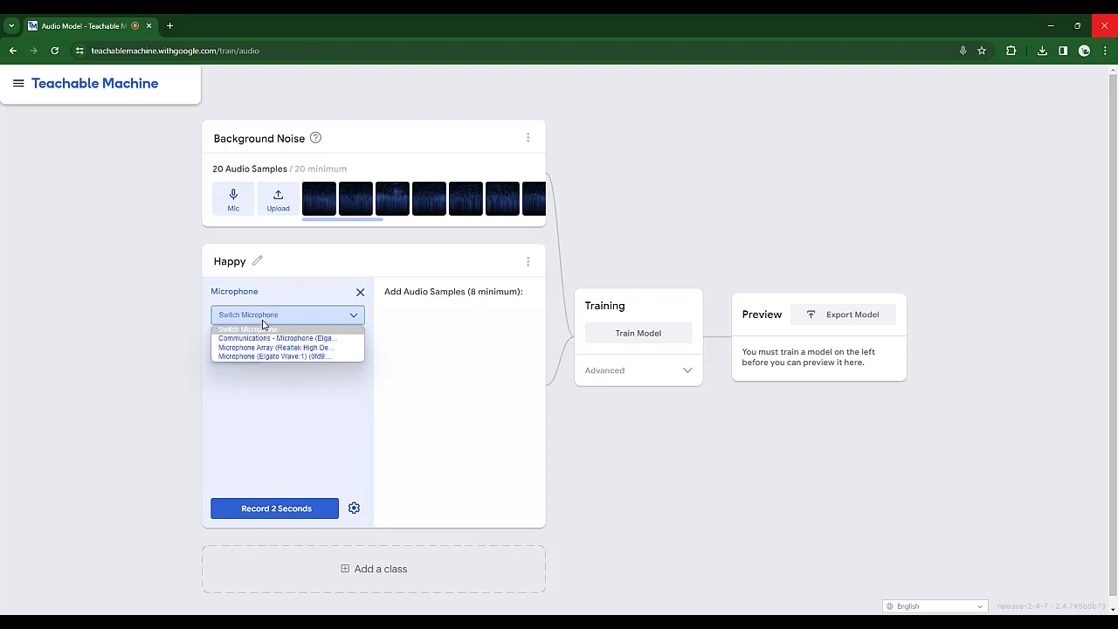
left_click(276, 357)
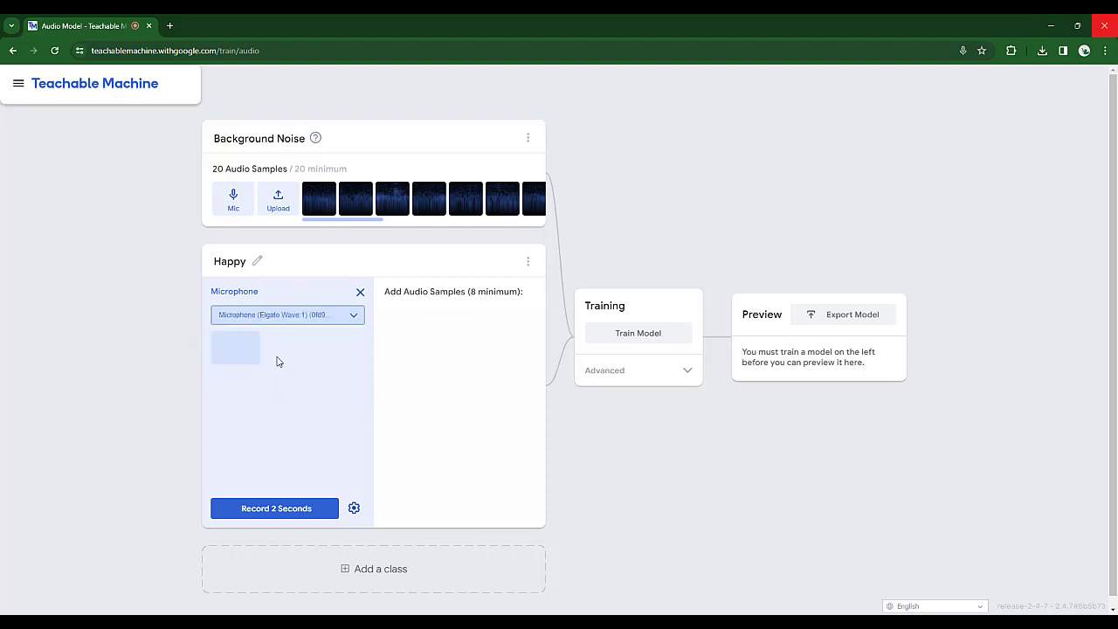
left_click(277, 511)
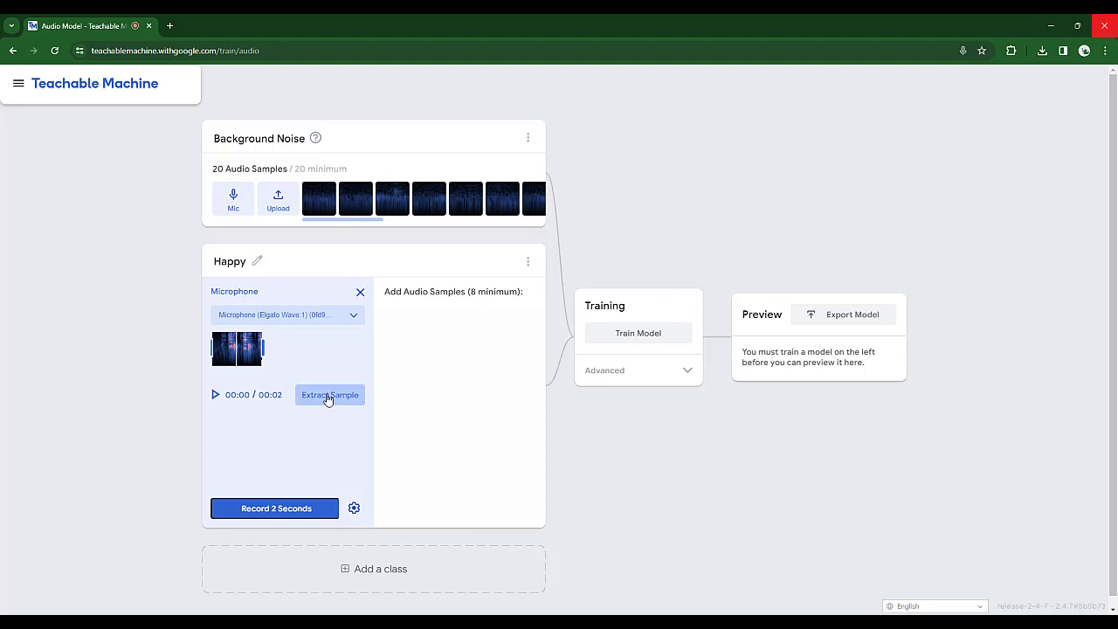
left_click(329, 398)
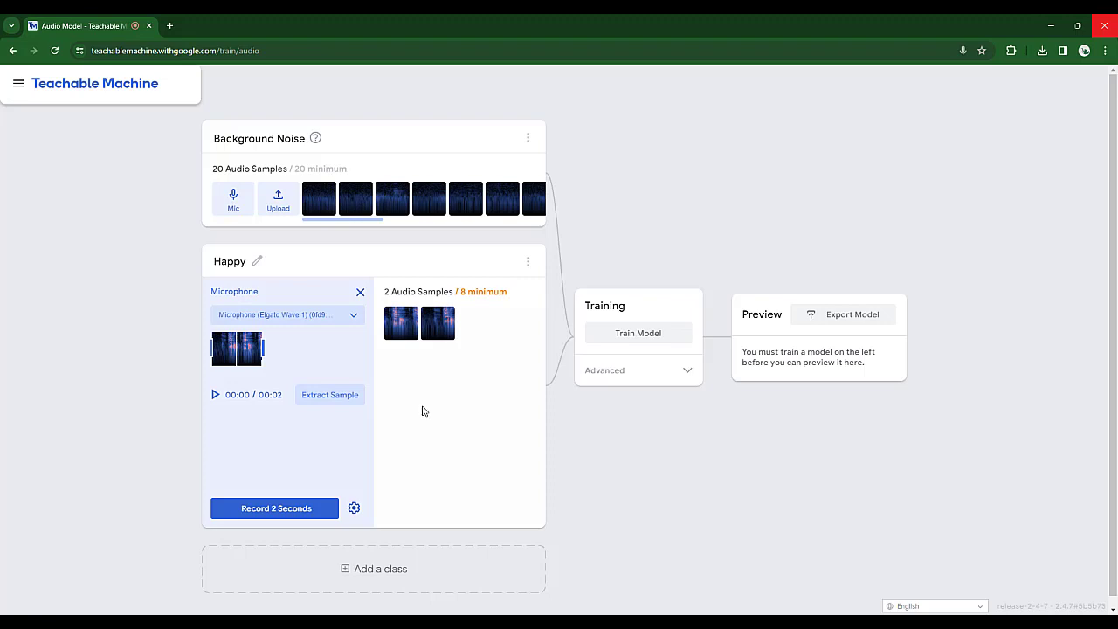
Record four more 2-second clips for the Happy class, extracting the samples from each one
left_click(297, 509)
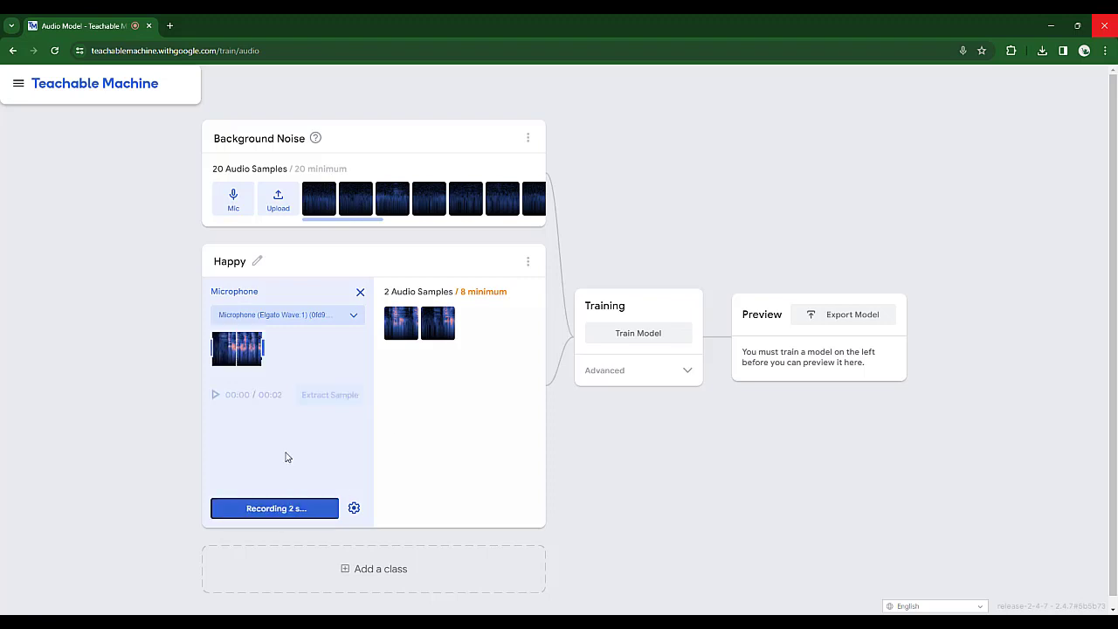
left_click(317, 398)
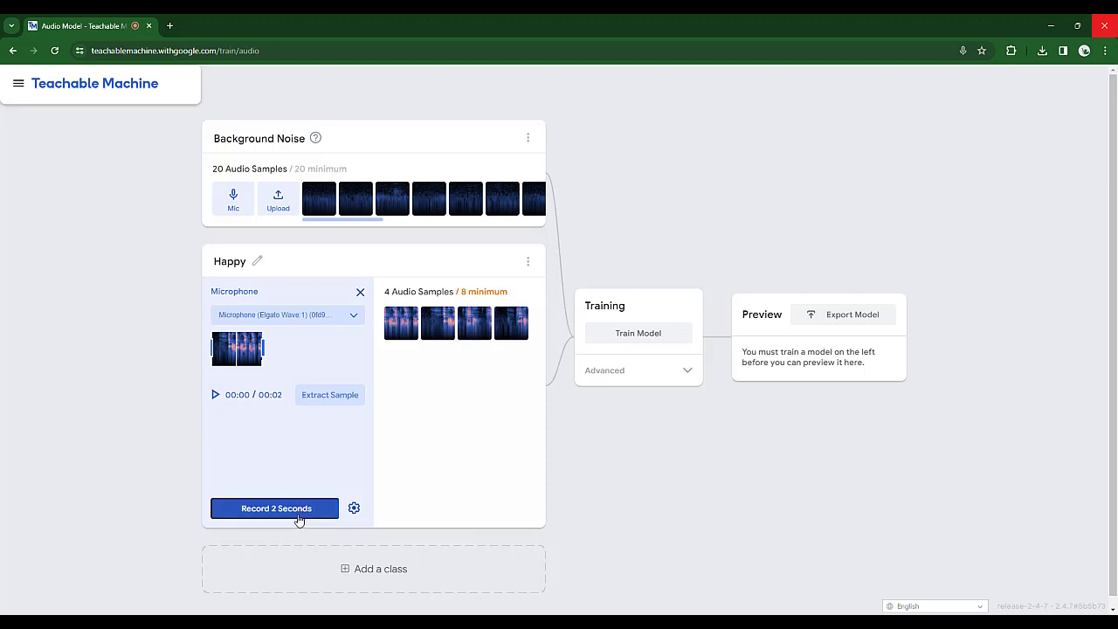
left_click(297, 514)
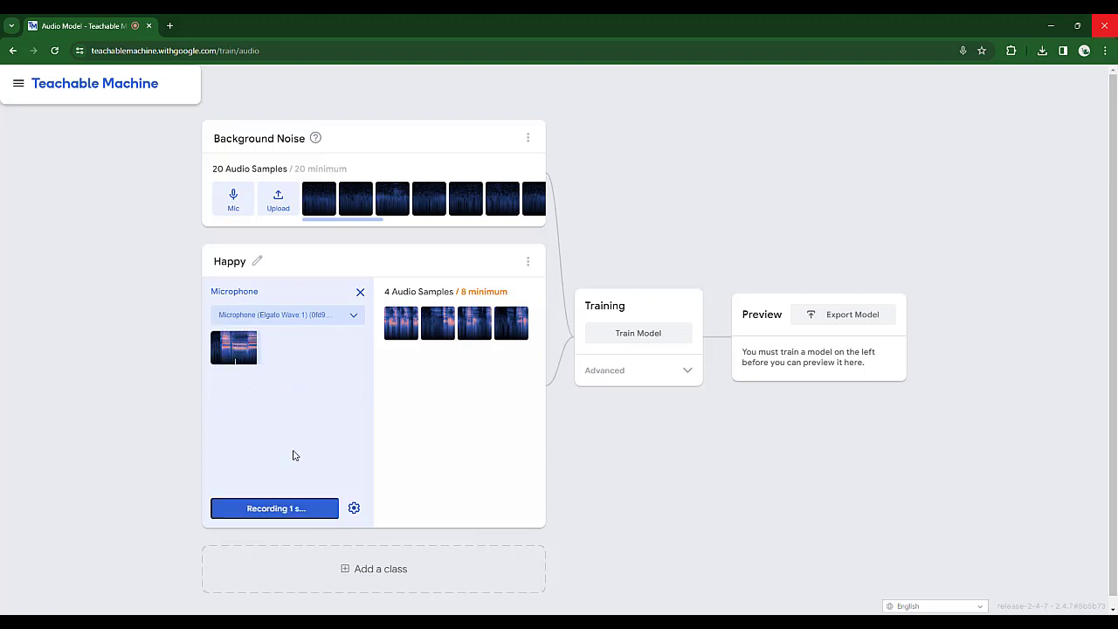
left_click(320, 394)
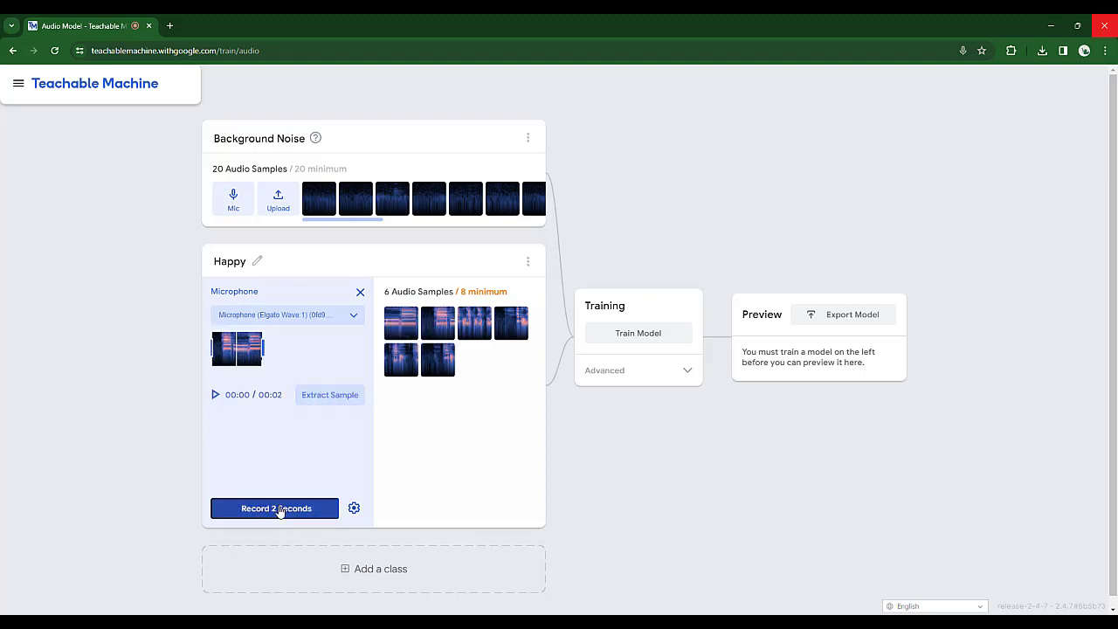
left_click(280, 509)
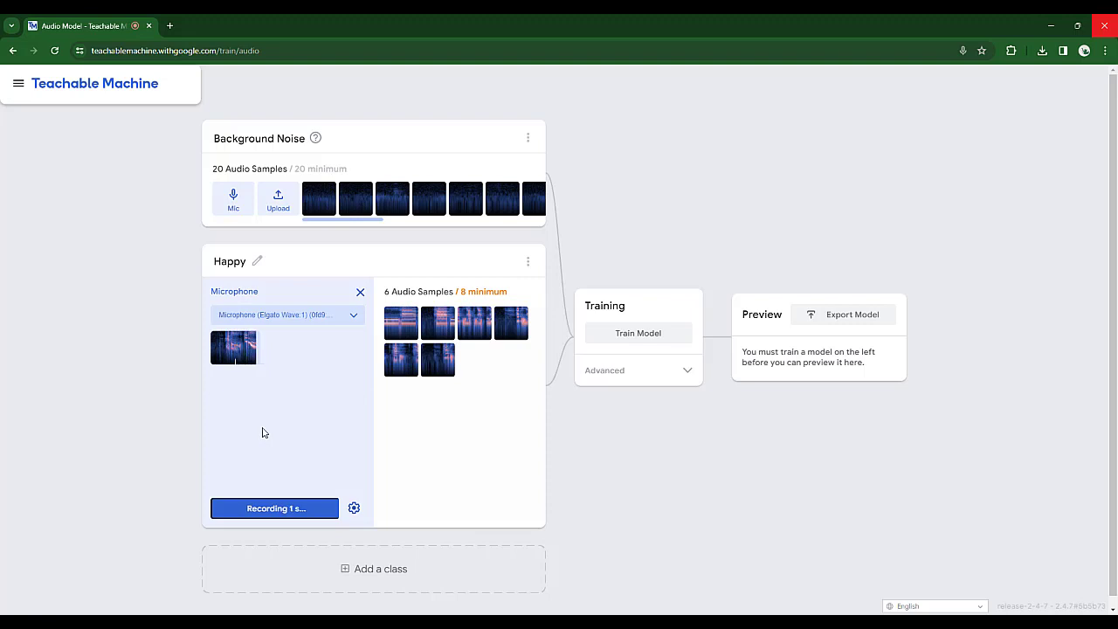
left_click(310, 394)
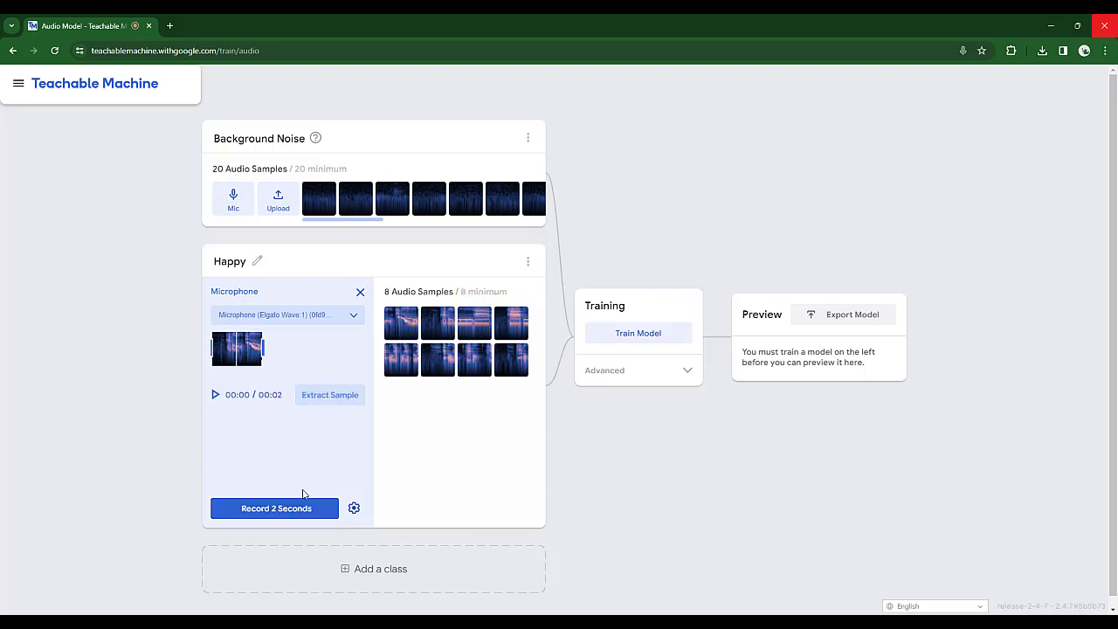
left_click(299, 507)
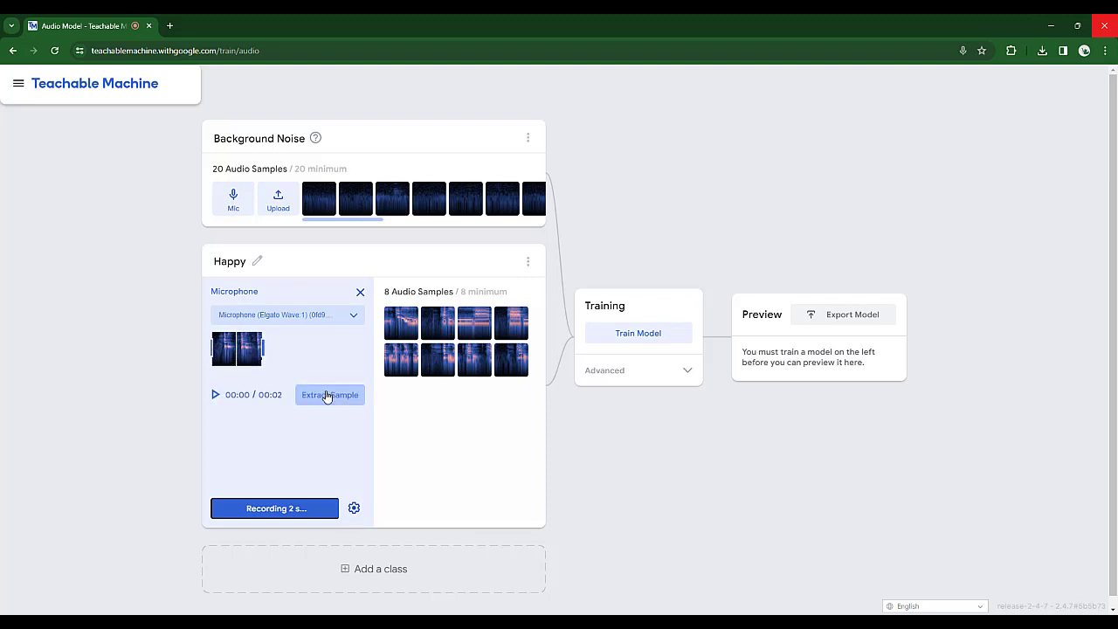
left_click(326, 395)
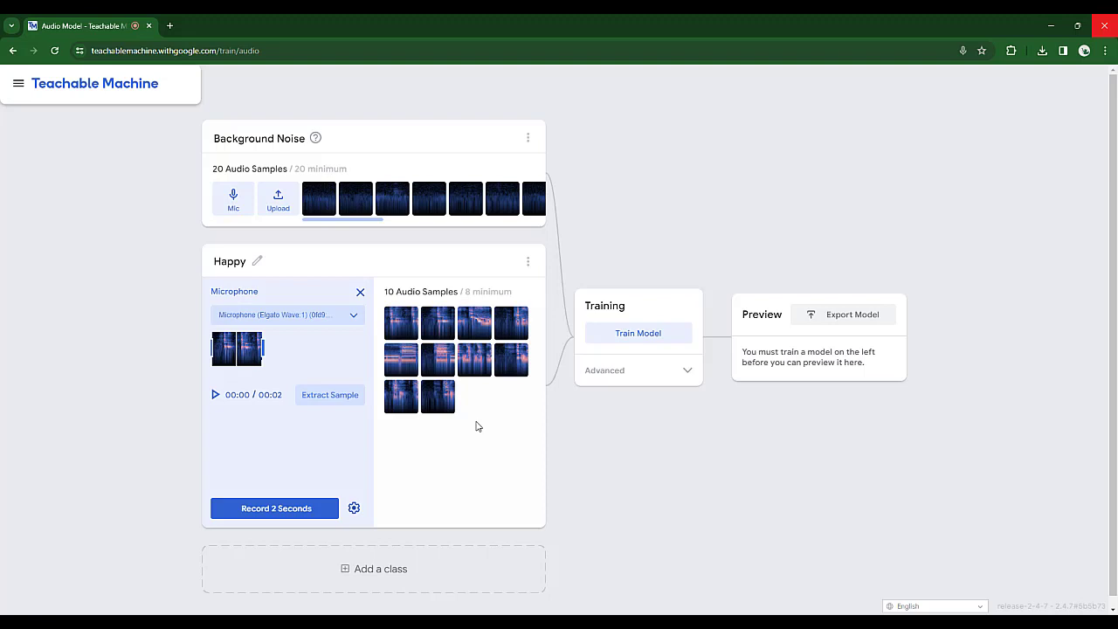
Add a third class below Happy and name it Sad
scroll(428, 436, "down", 1)
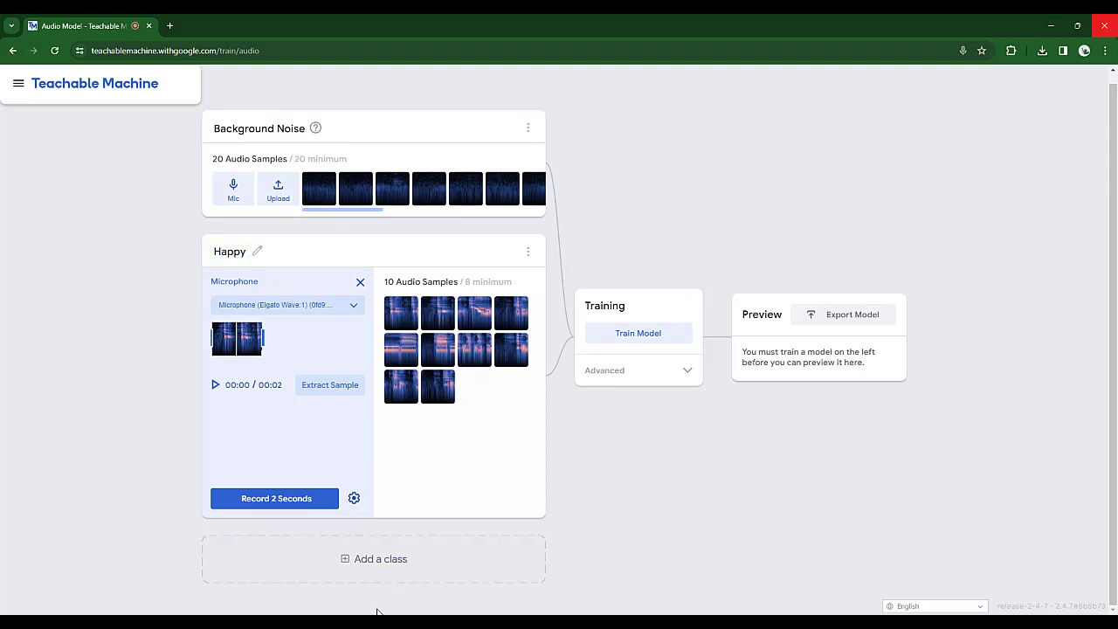
left_click(345, 566)
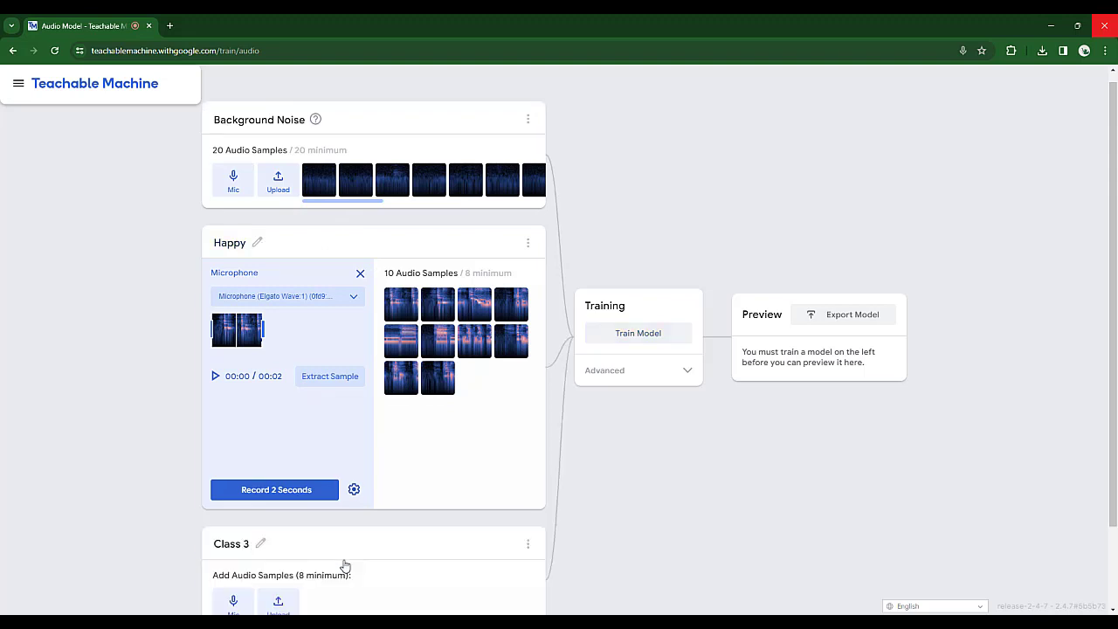
scroll(261, 547, "down", 1)
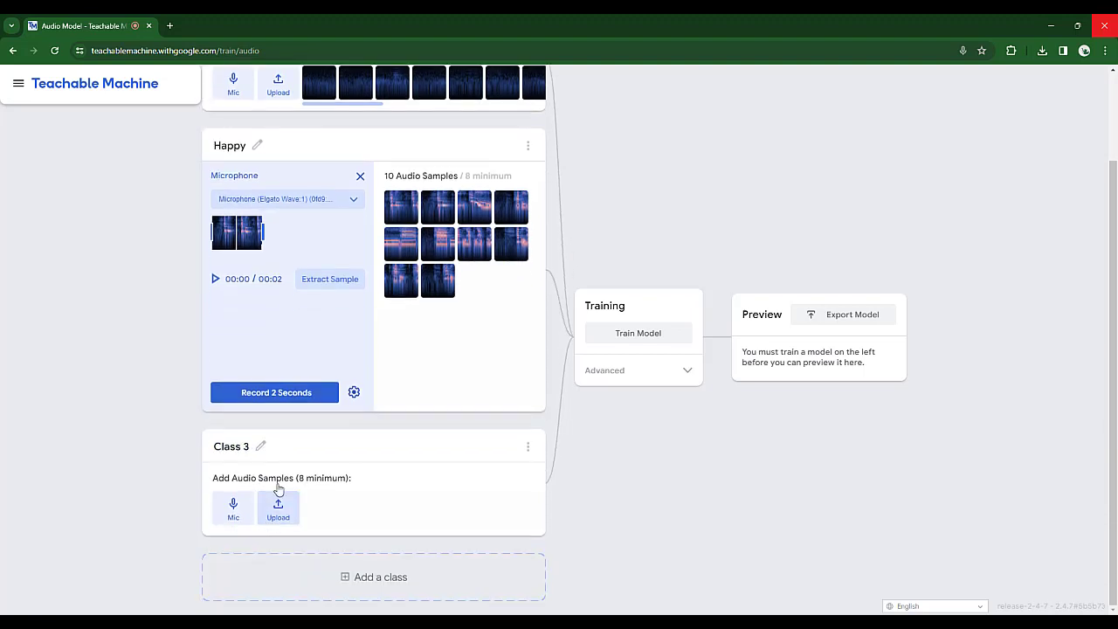
left_click(262, 447)
type("Sad")
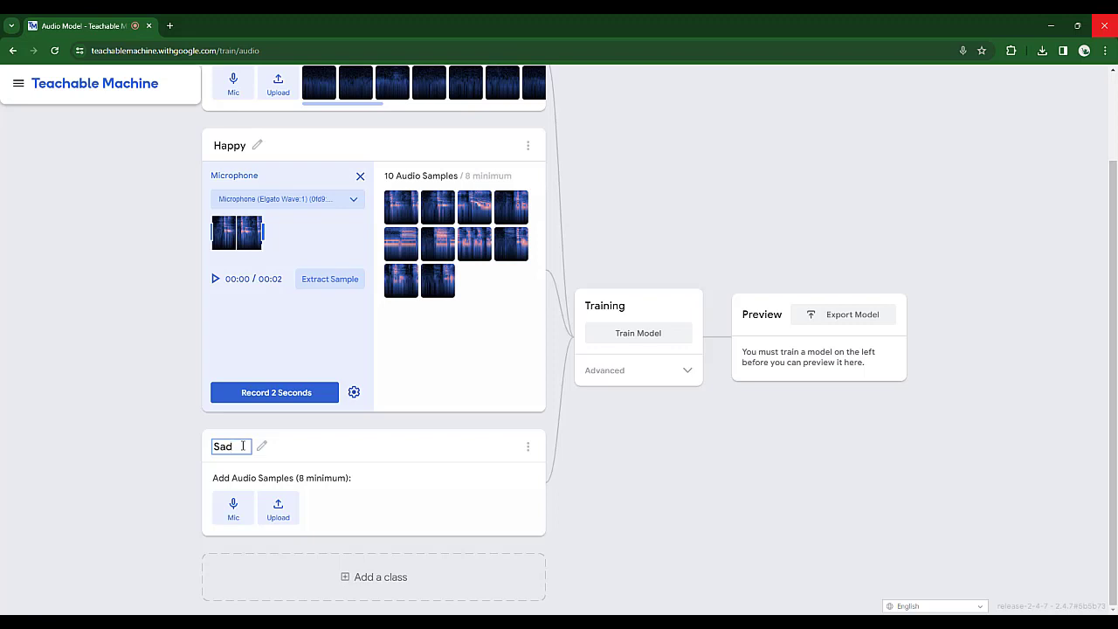
Record a 2-second clip for the Sad class with the Microphone (Elgato Wave:1) and extract its samples
left_click(234, 507)
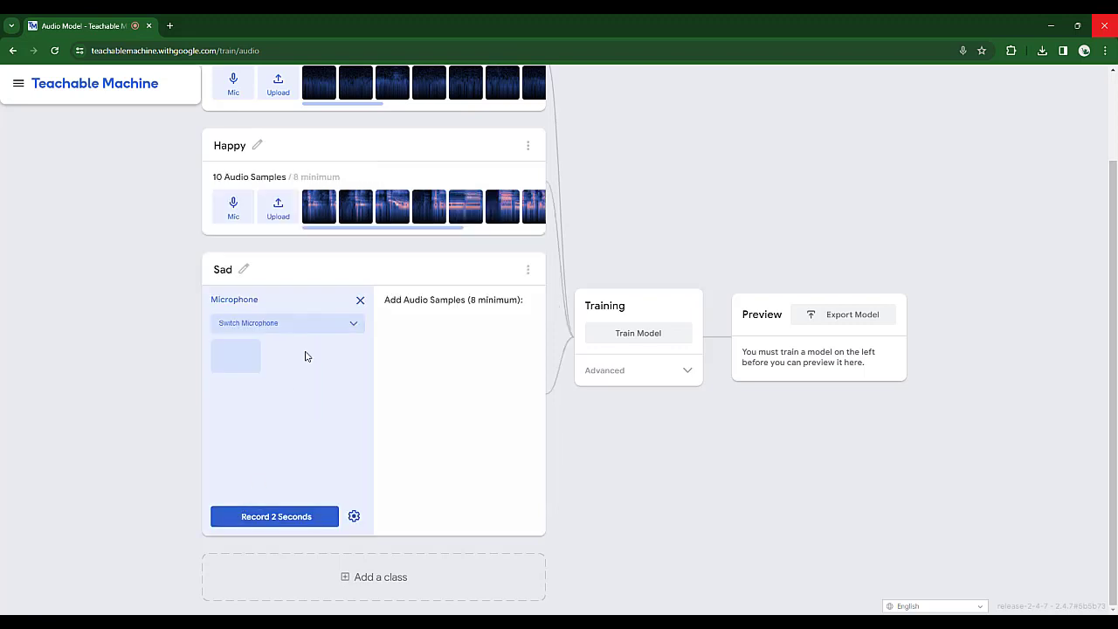
left_click(321, 326)
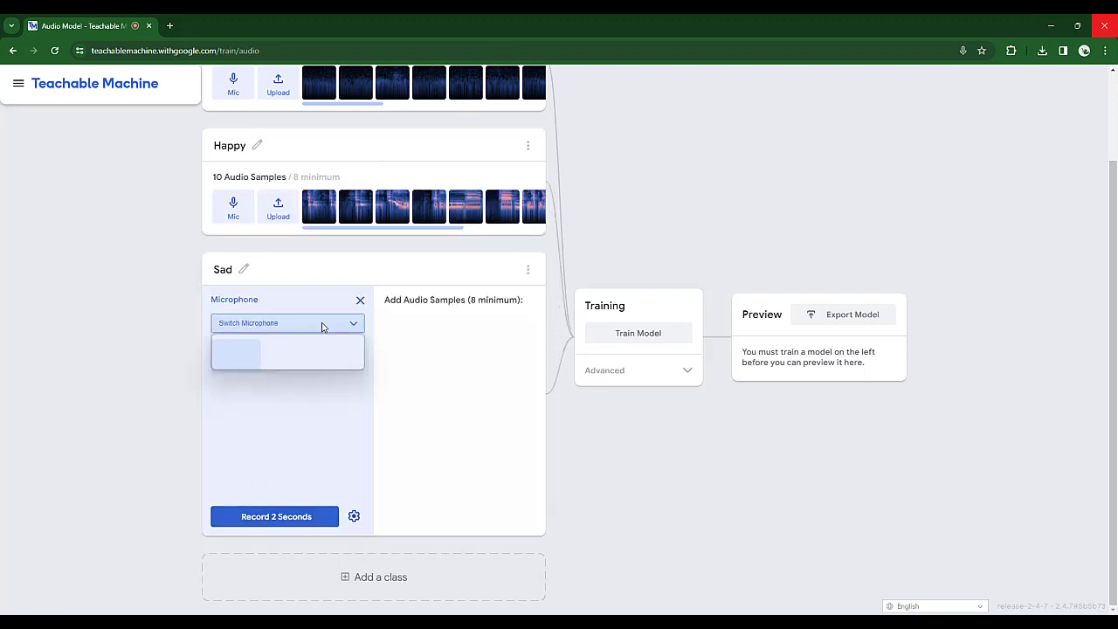
left_click(310, 364)
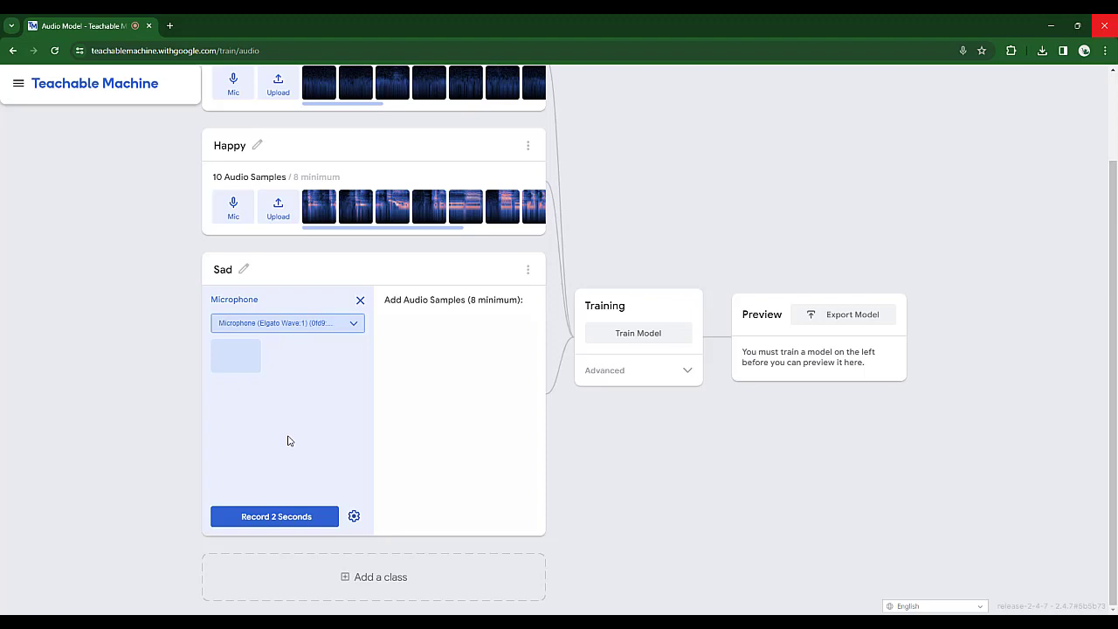
left_click(286, 517)
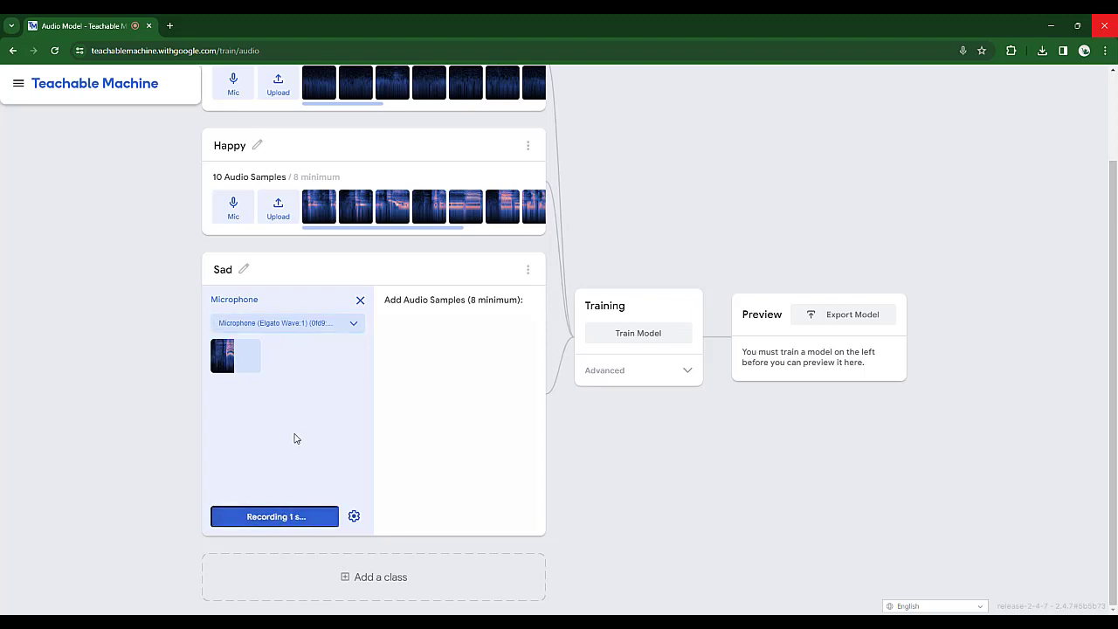
left_click(319, 406)
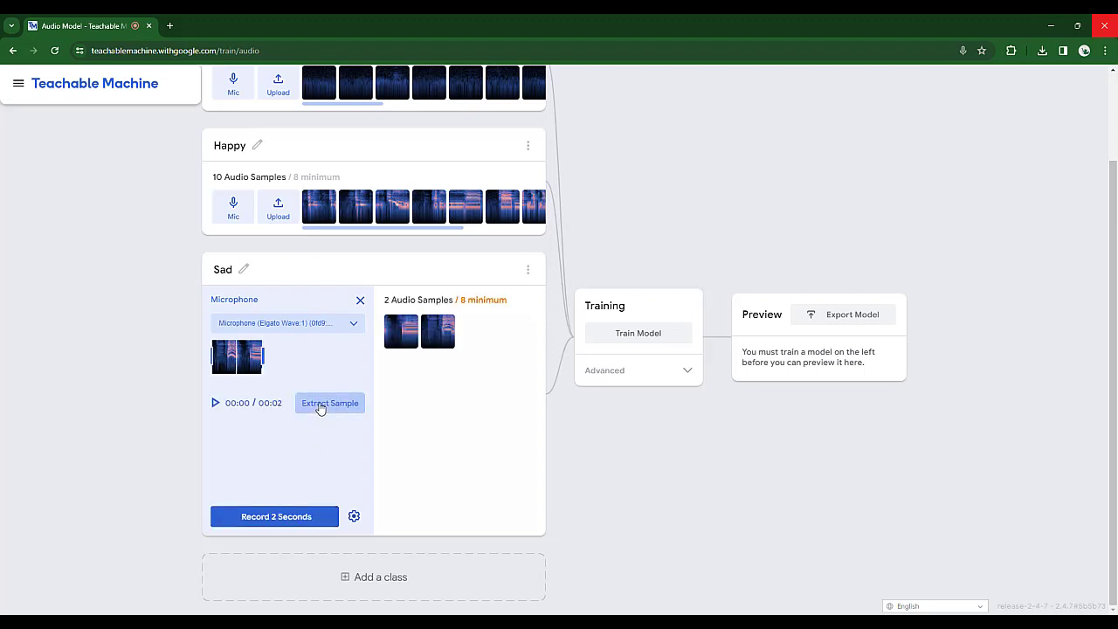
Record four more 2-second clips for the Sad class, extracting the samples from each one
left_click(278, 516)
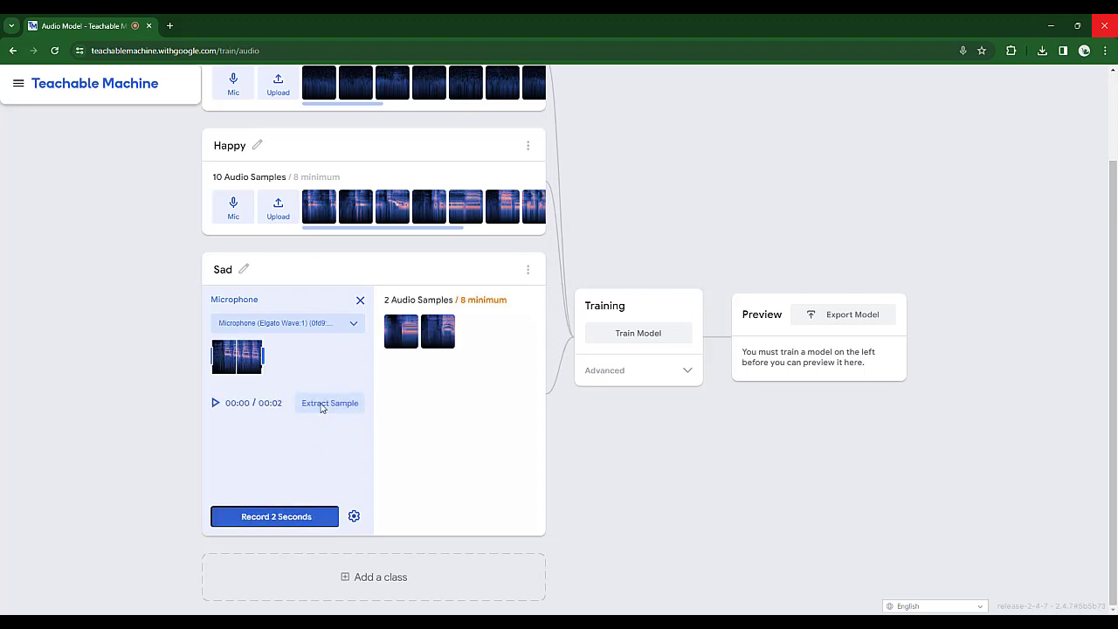
left_click(321, 406)
left_click(271, 519)
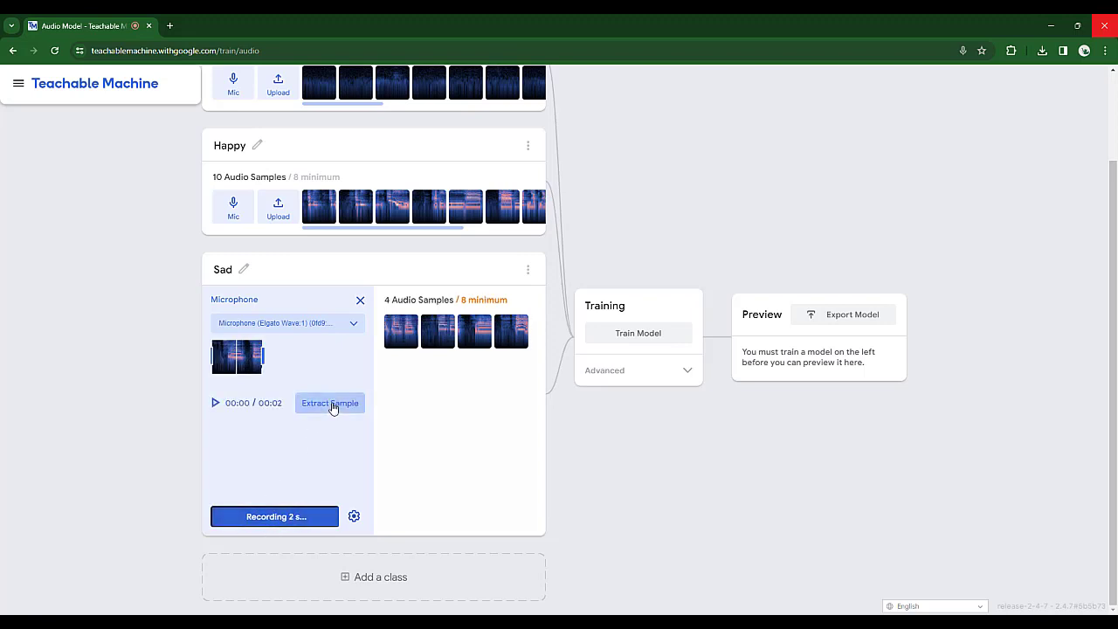
left_click(332, 407)
left_click(292, 519)
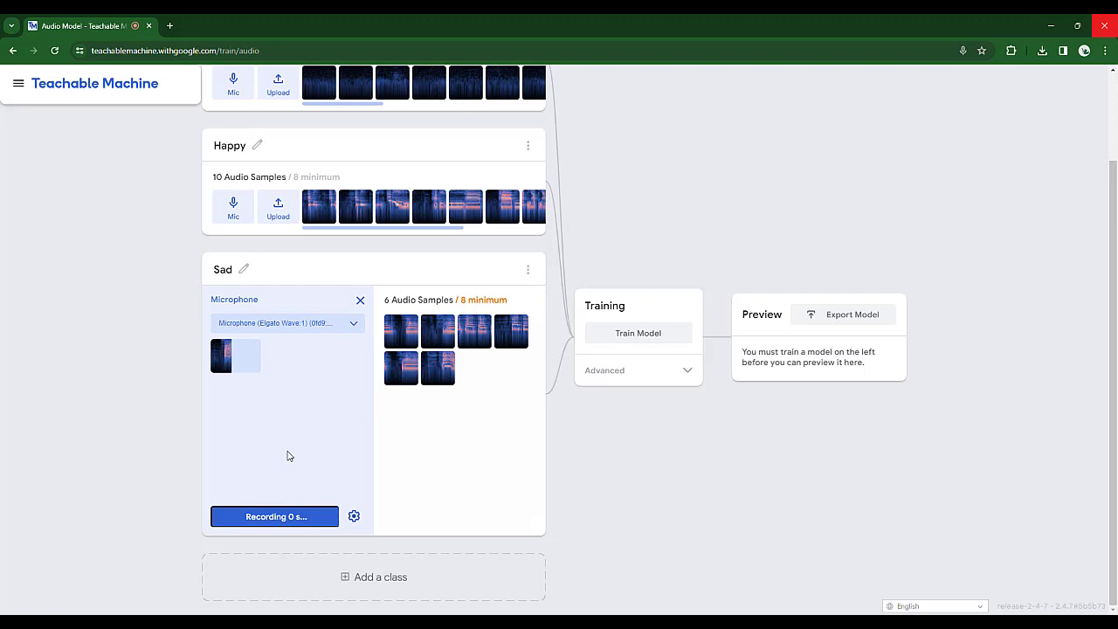
left_click(323, 411)
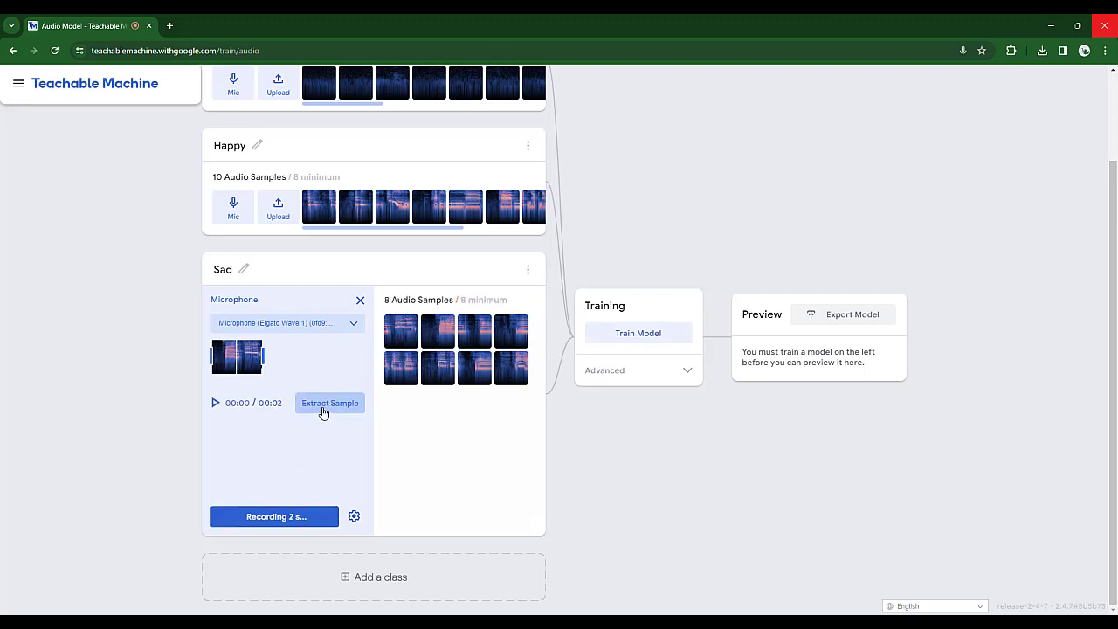
left_click(268, 516)
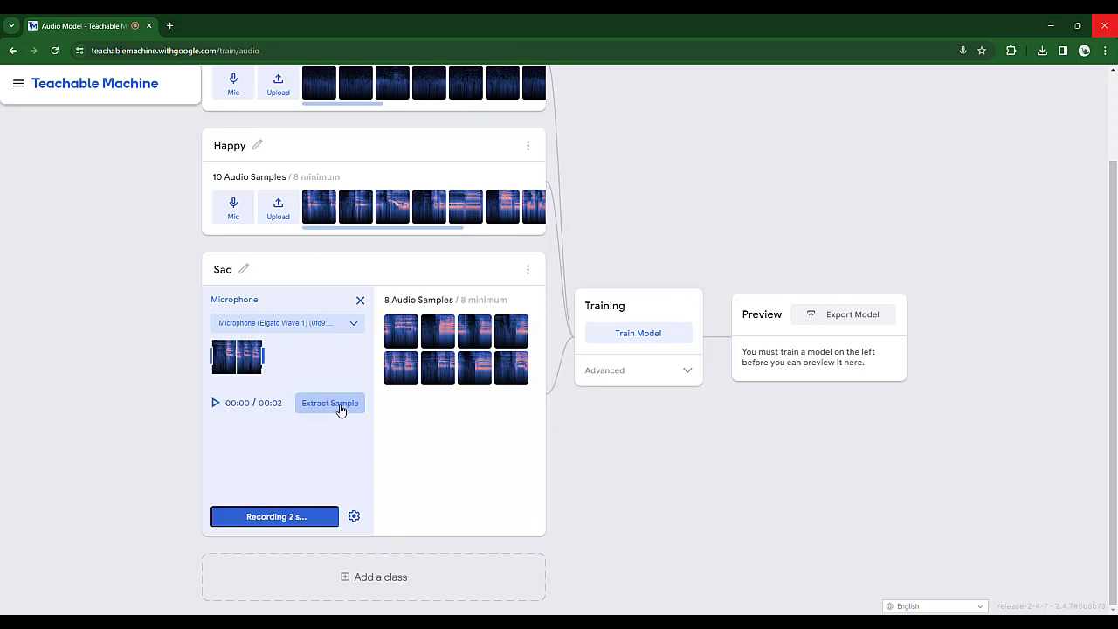
left_click(339, 409)
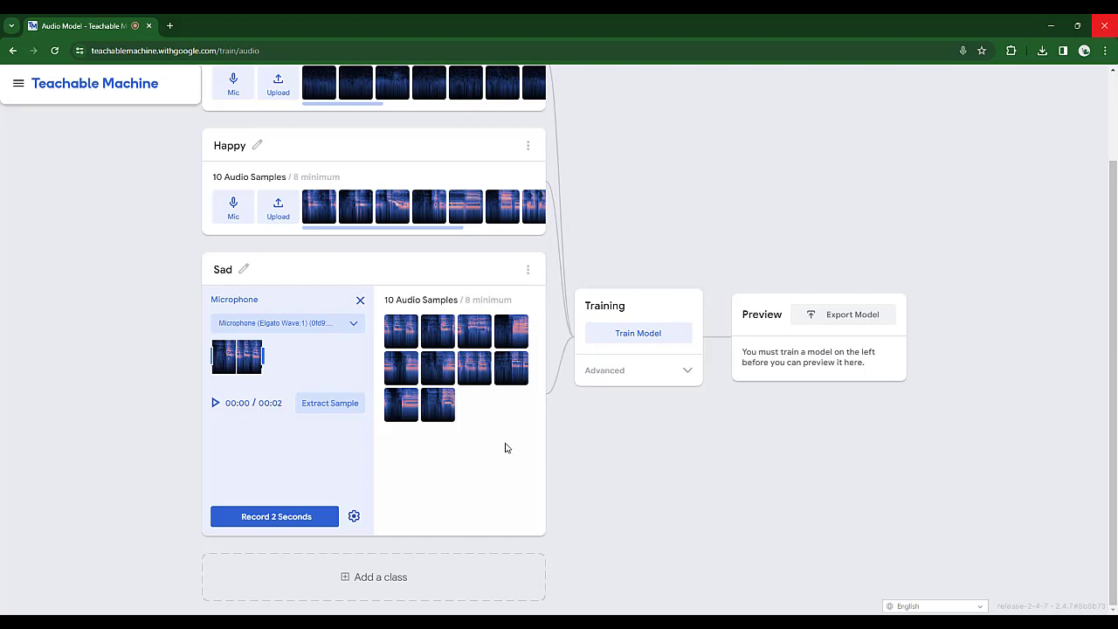
Train the audio model on the Background Noise, Happy and Sad classes and download the project as a file
scroll(507, 448, "up", 2)
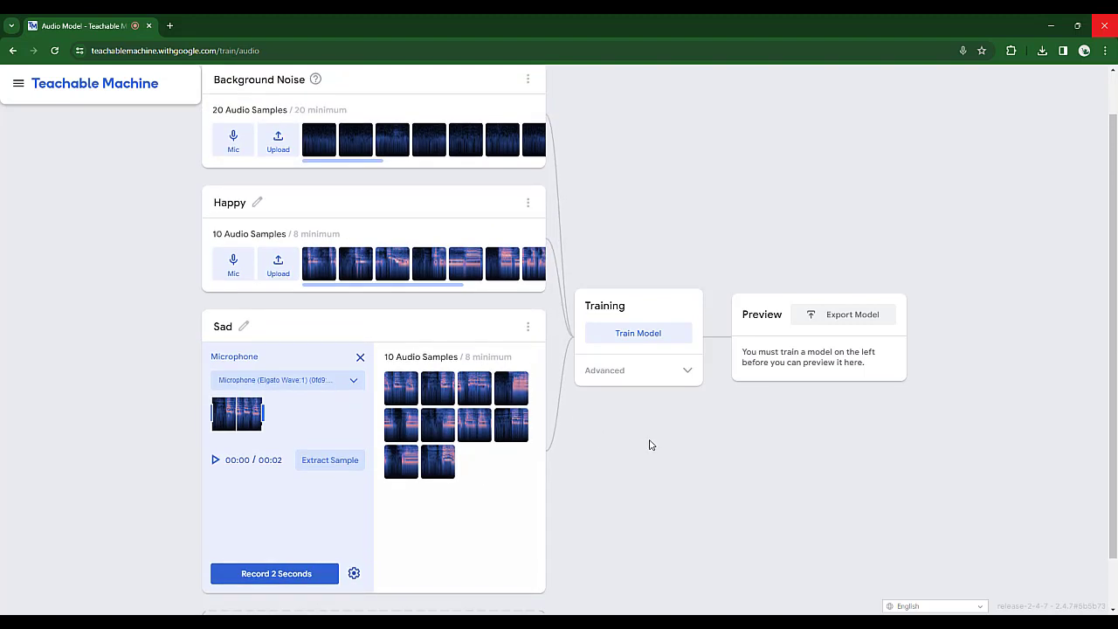
left_click(614, 340)
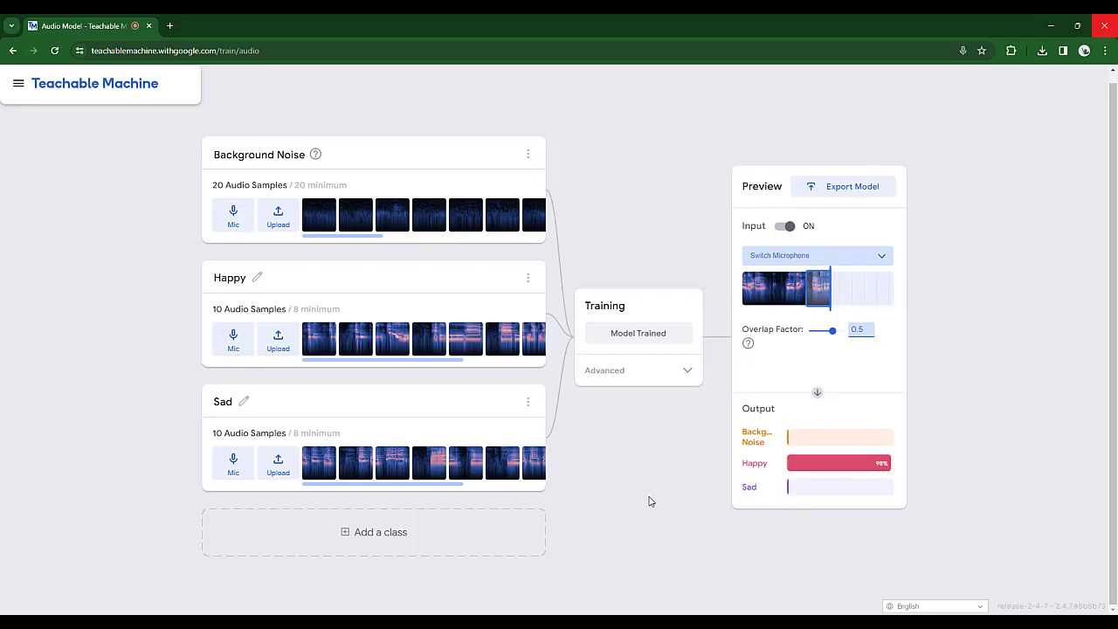
left_click(18, 92)
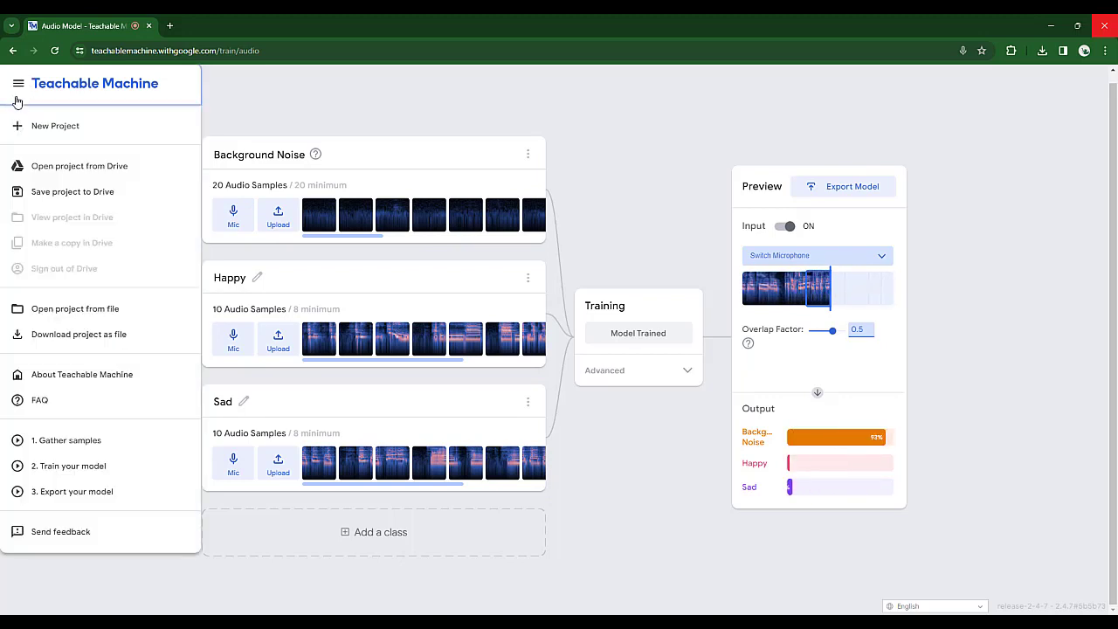
left_click(67, 335)
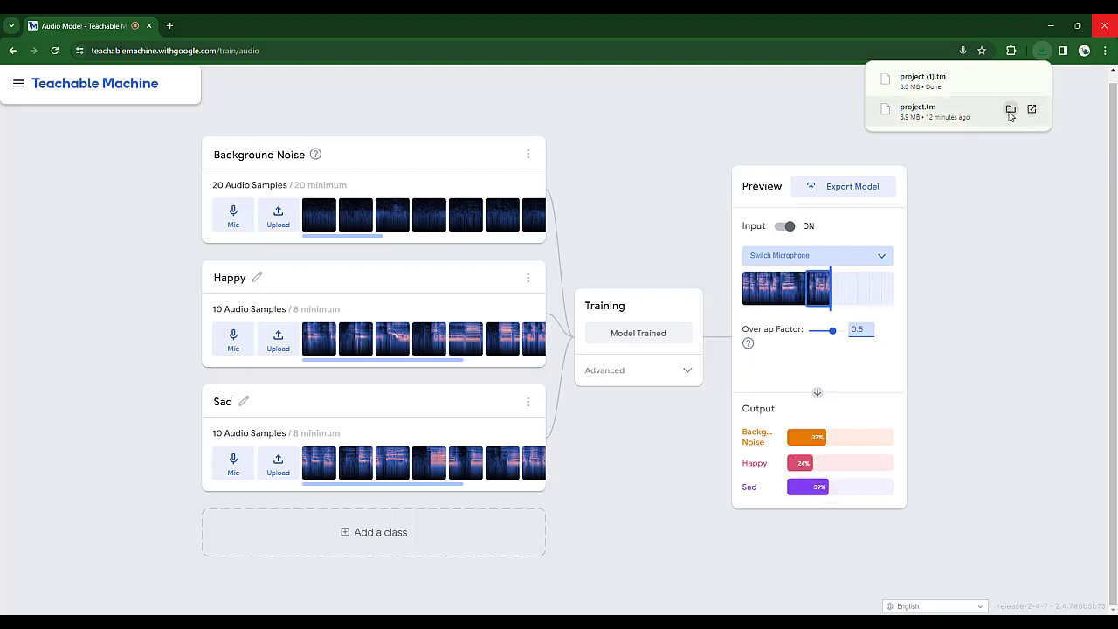
left_click(18, 83)
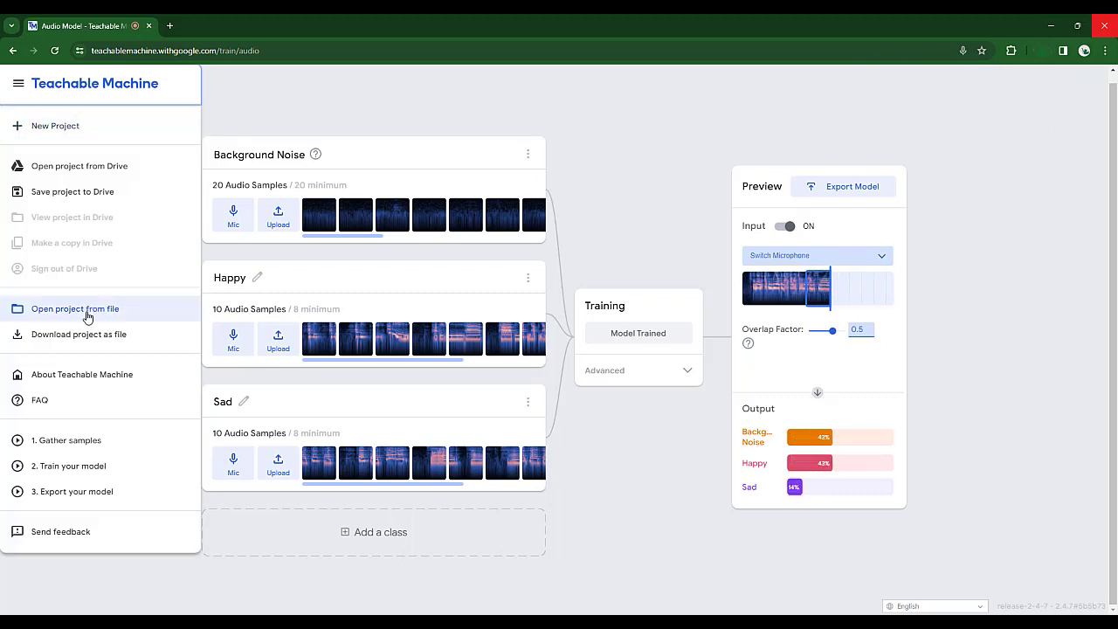
left_click(661, 221)
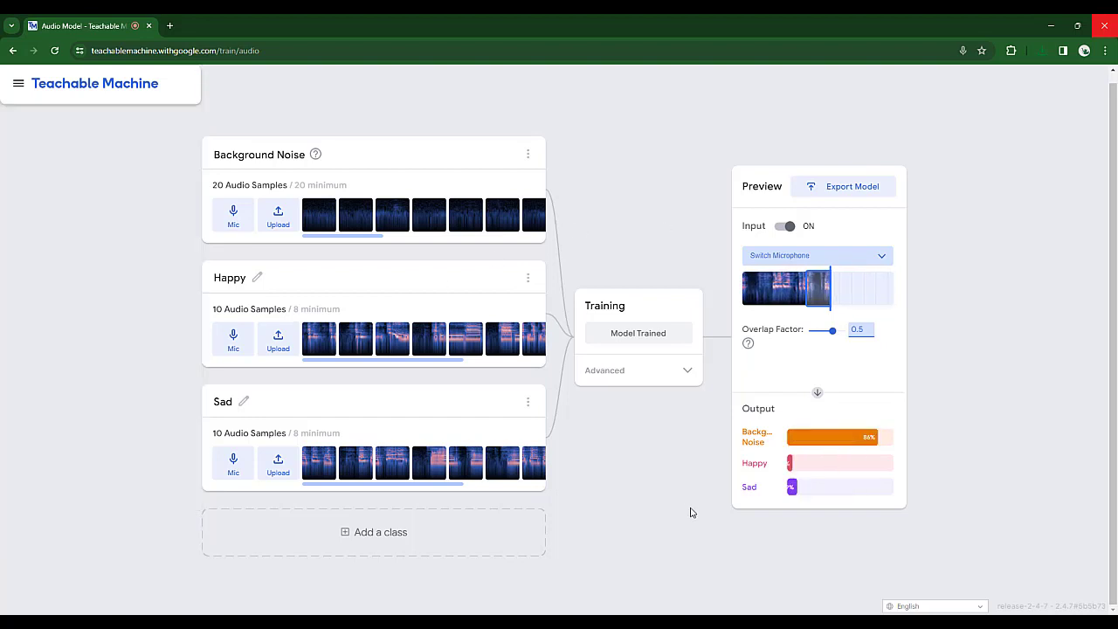
Export the model for Tensorflow.js by uploading it to the cloud with a shareable link, and copy that link
left_click(852, 187)
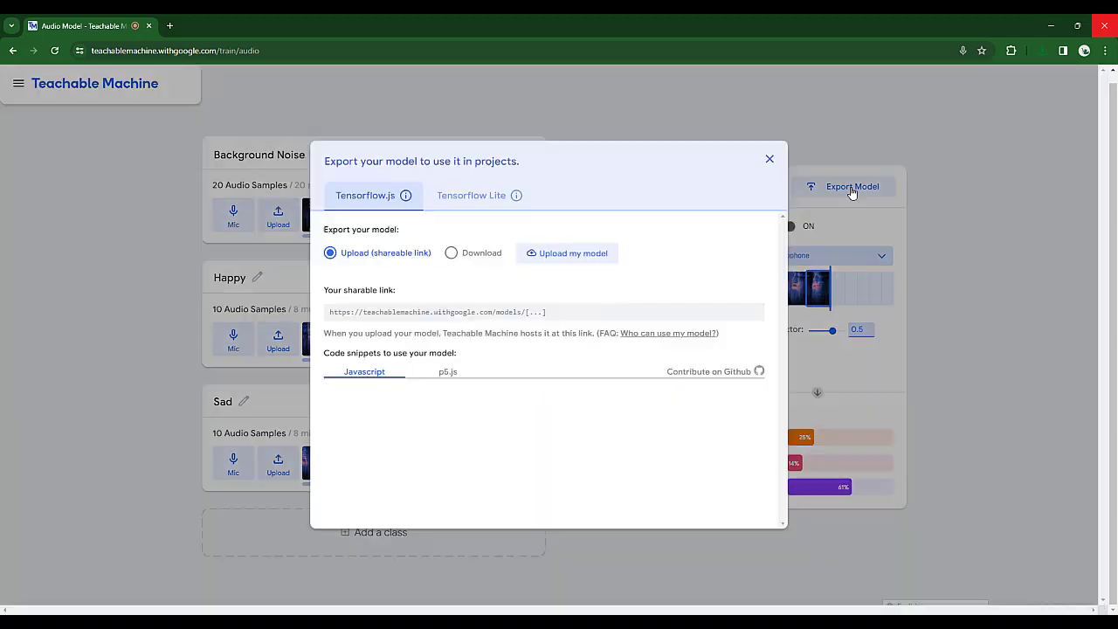
left_click(563, 260)
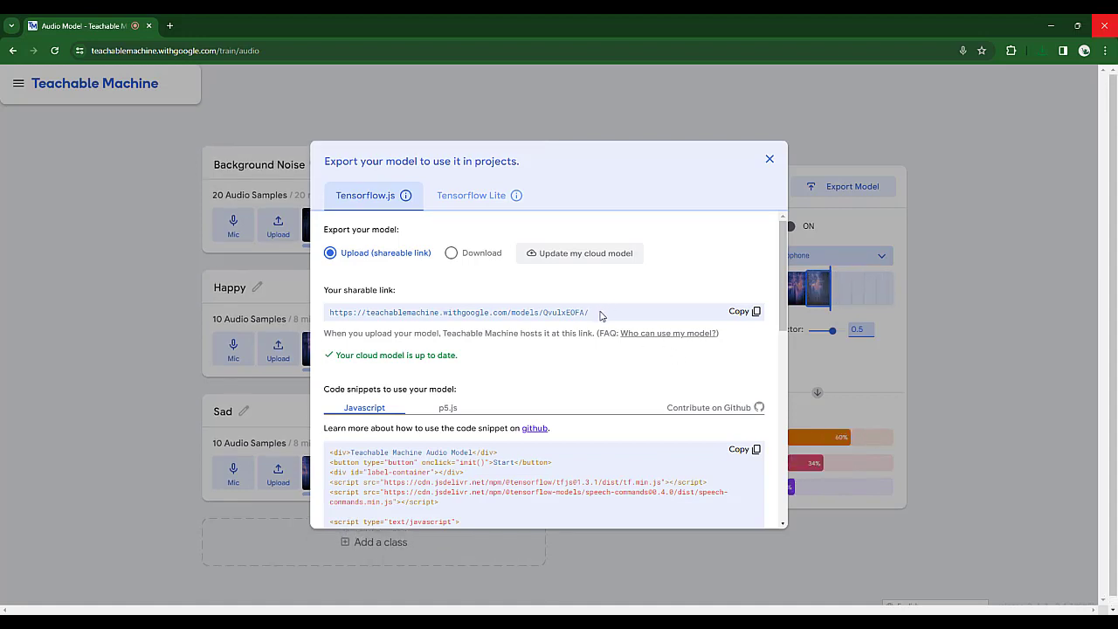
left_click_drag(600, 315, 326, 316)
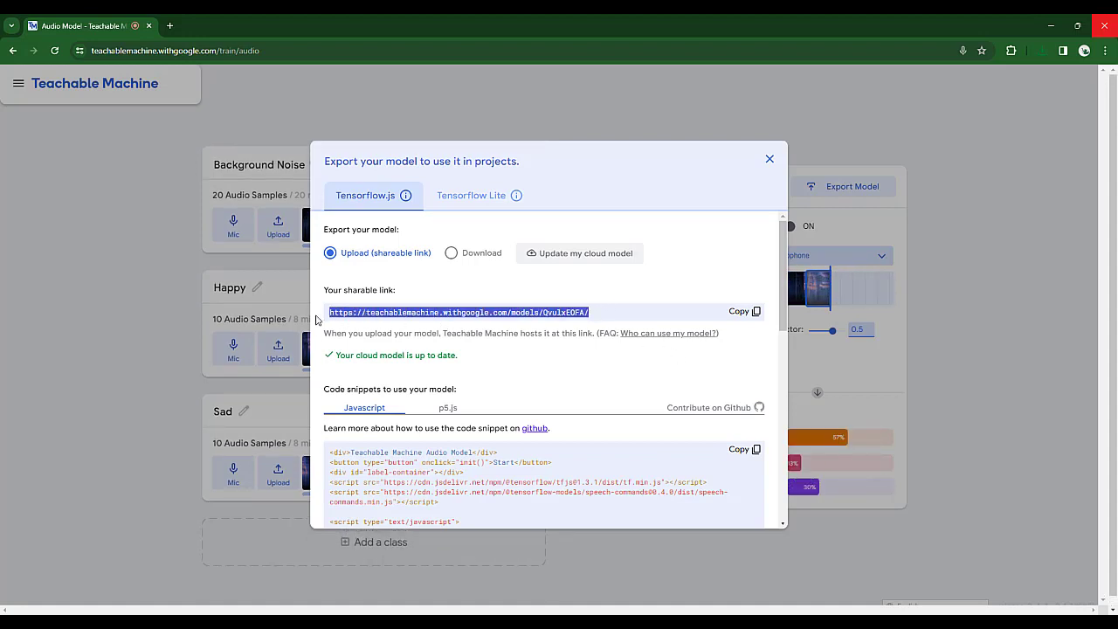
left_click(754, 314)
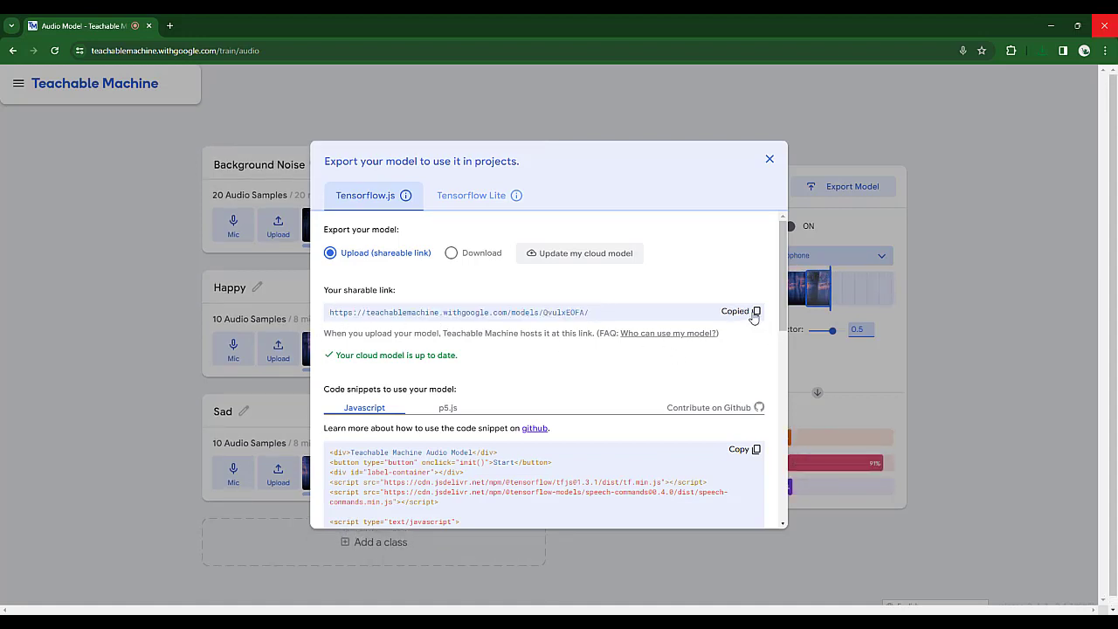